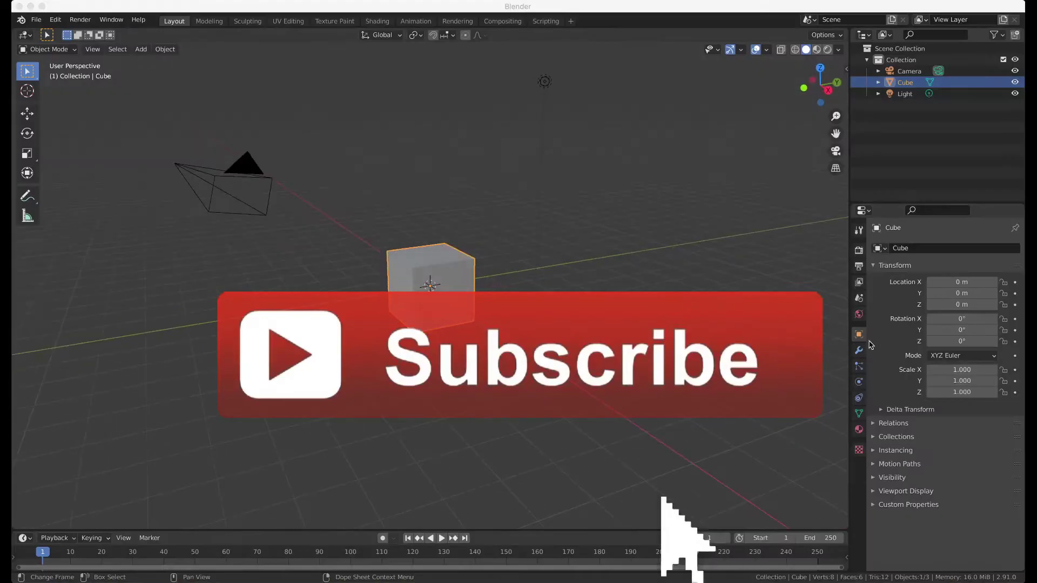
- Select the default cube, add a level 3 Subdivision Surface with Ctrl+3, and enter Edit Mode
click(859, 350)
key(ctrl+3)
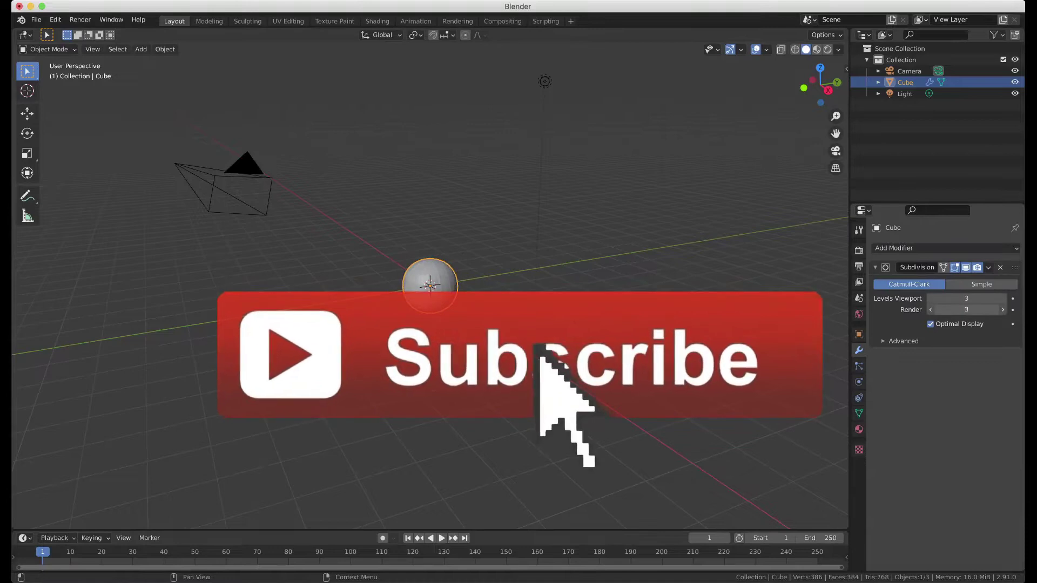
key(Tab)
- Stretch the rounded cube upward along Z and slide a new edge loop into place
key(shift+space)
key(g)
drag(392, 231, 405, 288)
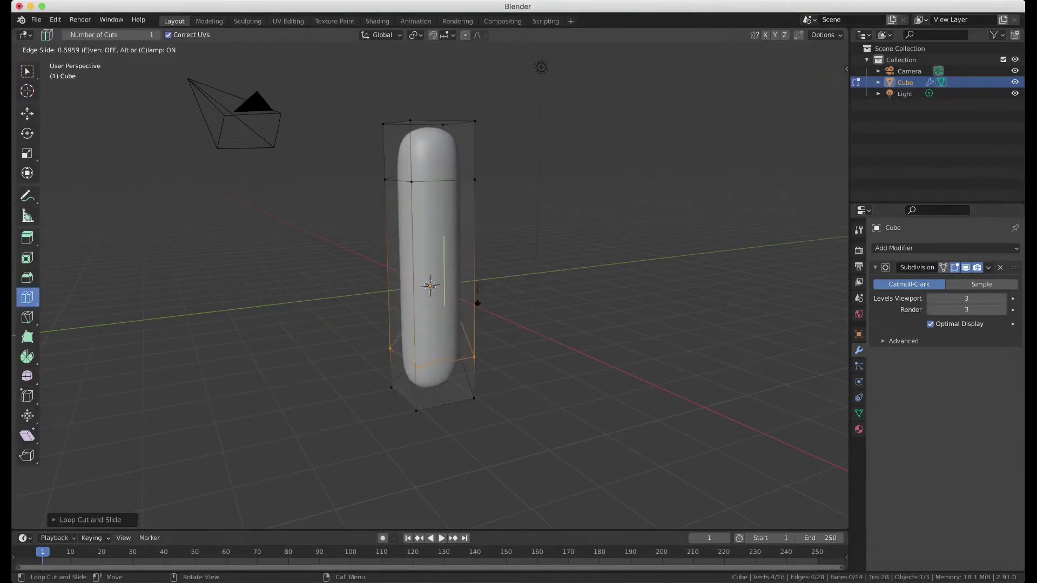
middle_drag(478, 303, 426, 234)
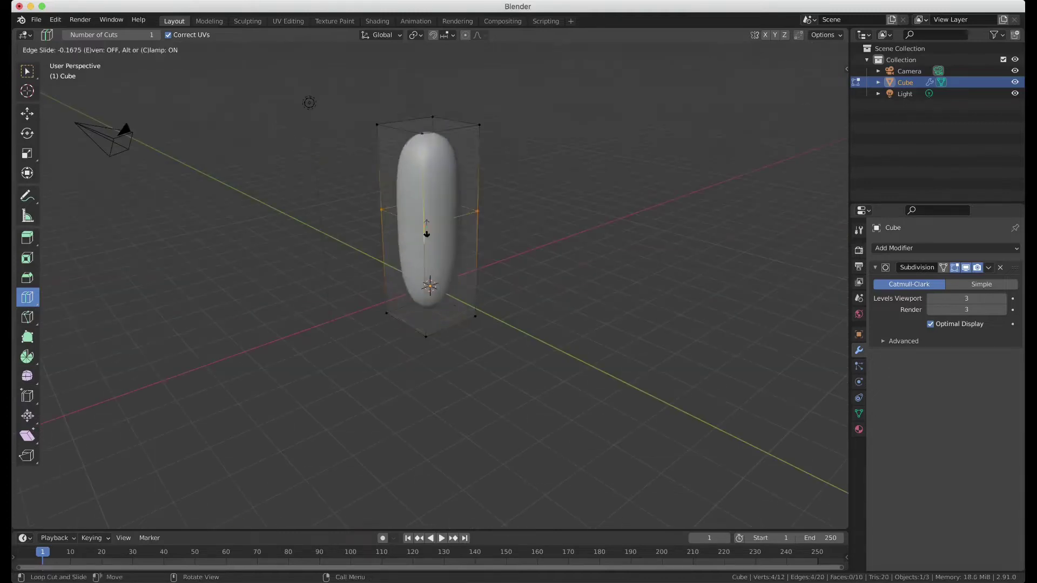
click(431, 276)
- Move the top faces higher to lengthen the capsule, then return to Object Mode
drag(312, 94, 489, 184)
key(g)
click(301, 123)
mouse_move(301, 123)
middle_down()
mouse_move(344, 246)
mouse_move(502, 236)
middle_up()
key(Tab)
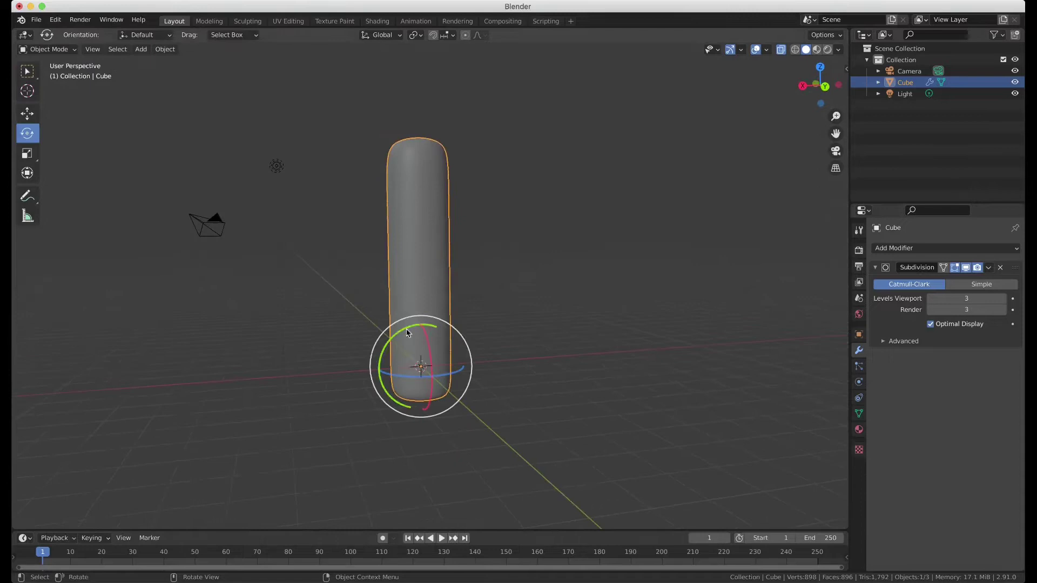
- Rotate the capsule 90° on Y to lie flat and split the viewport into top and bottom areas
drag(408, 334, 378, 378)
mouse_move(378, 378)
middle_down()
mouse_move(579, 279)
mouse_move(486, 216)
middle_up()
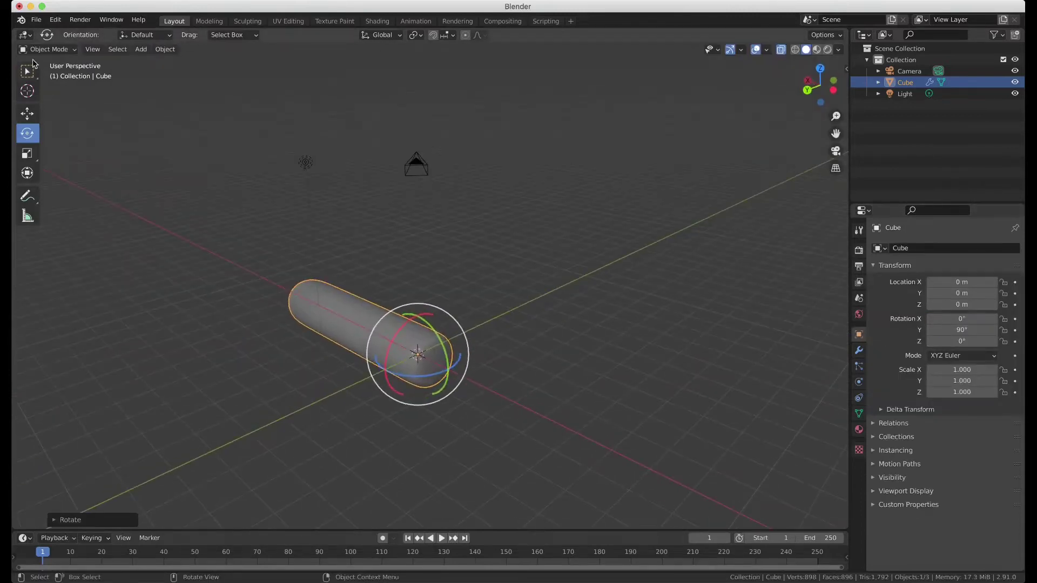
drag(14, 30, 32, 259)
mouse_move(378, 405)
middle_down()
mouse_move(540, 400)
mouse_move(594, 410)
middle_up()
- Turn the top area into the Shader Editor and assign a second material slot to the whole capsule
click(25, 34)
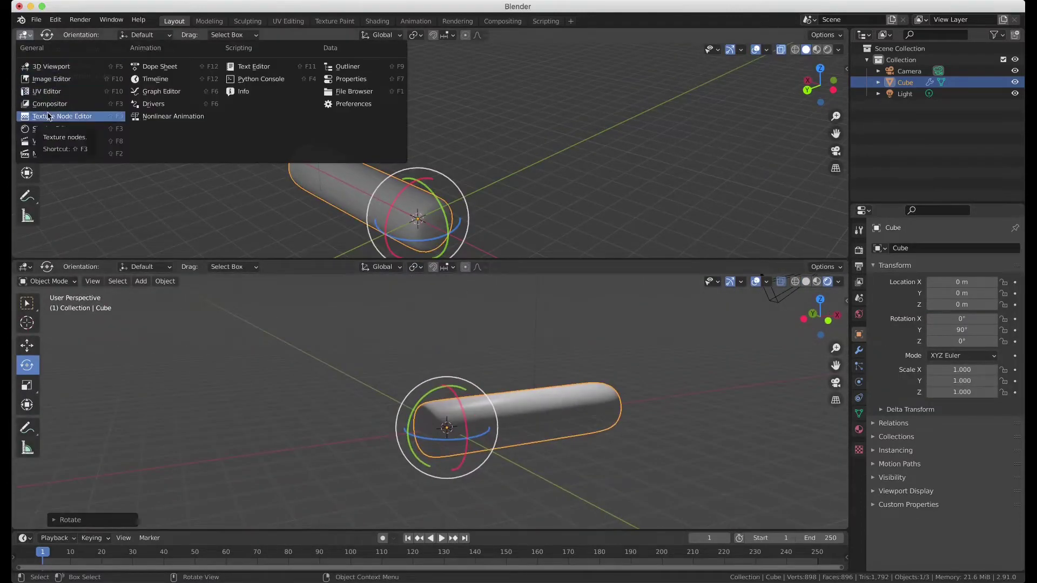
click(48, 128)
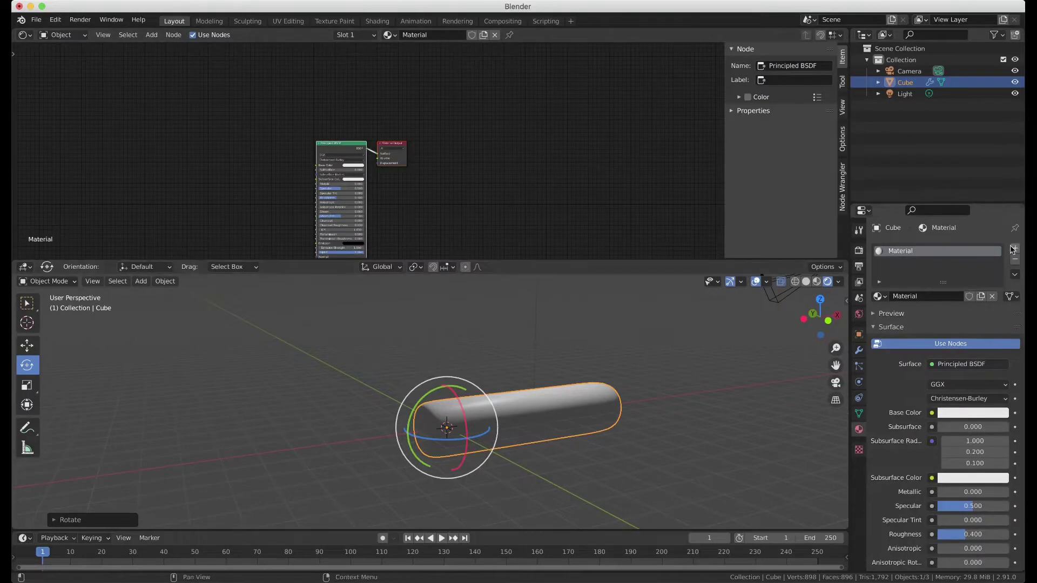
click(1013, 250)
key(Tab)
key(a)
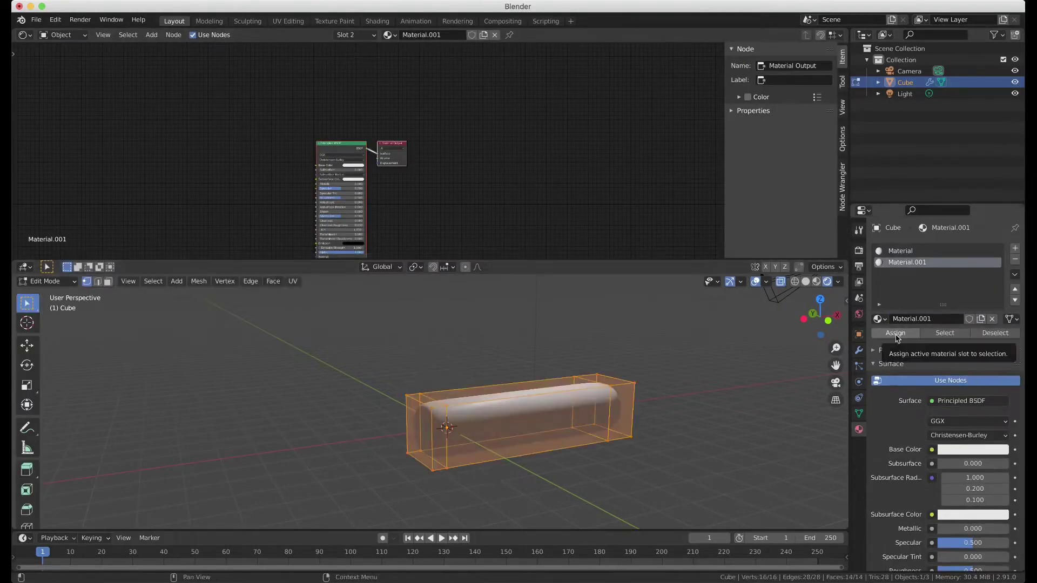
click(152, 35)
- Feed an Image Texture using cigtext.jpeg into Base Color with Closest interpolation
click(254, 123)
click(232, 116)
drag(255, 110, 340, 134)
scroll(270, 135, up, 2)
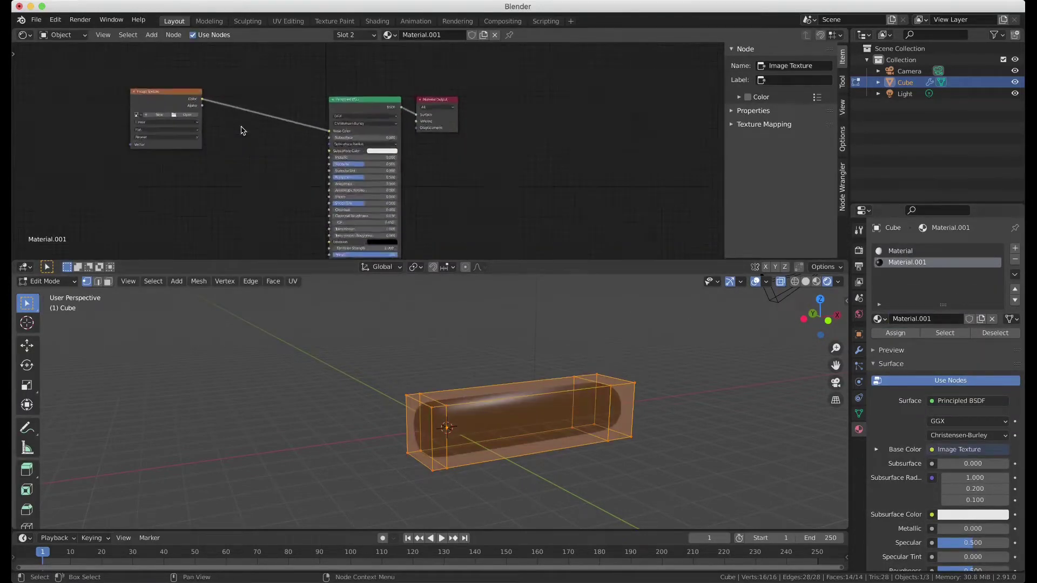
click(172, 111)
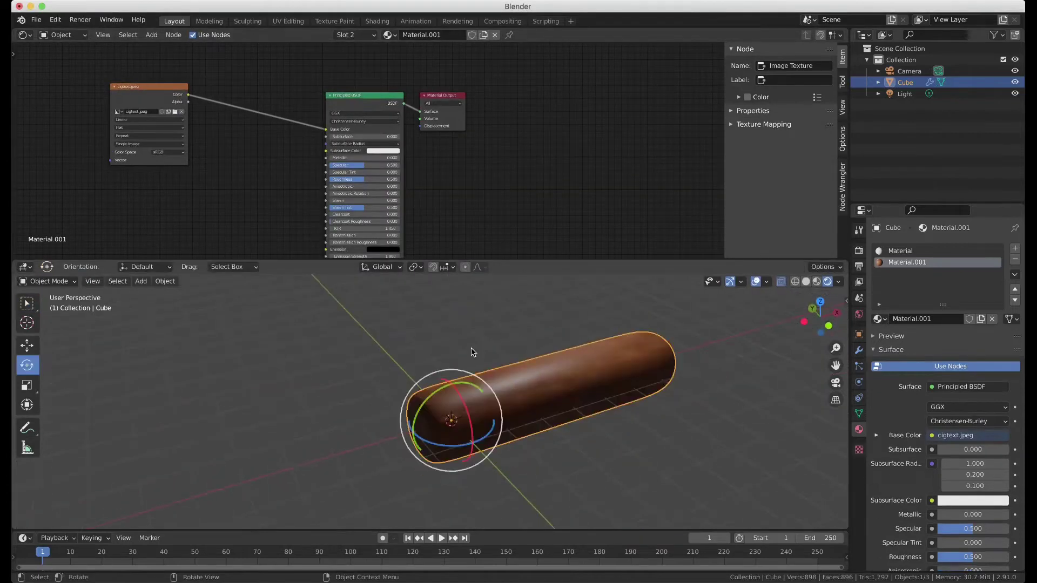
click(122, 133)
- Unwrap the capsule's UVs and show them over the image in the top area
middle_drag(487, 330, 518, 321)
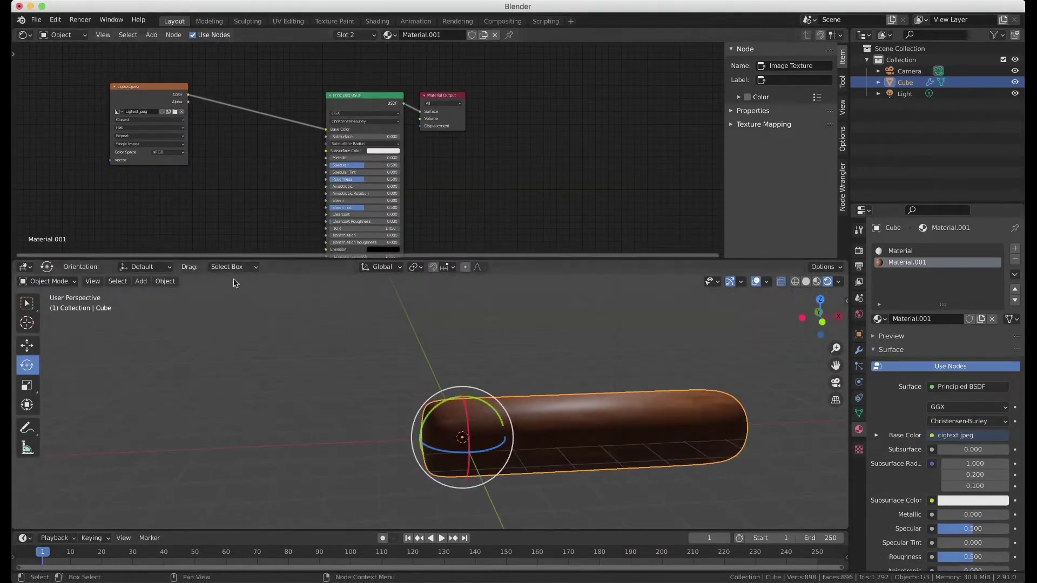
key(Tab)
click(292, 281)
click(24, 35)
click(46, 72)
click(397, 152)
- Show the UV layout in the top area and rotate the capsule's UV island on the image
key(Tab)
scroll(496, 354, up, 5)
middle_drag(496, 359, 378, 281)
click(24, 35)
click(46, 71)
click(47, 281)
scroll(452, 174, up, 5)
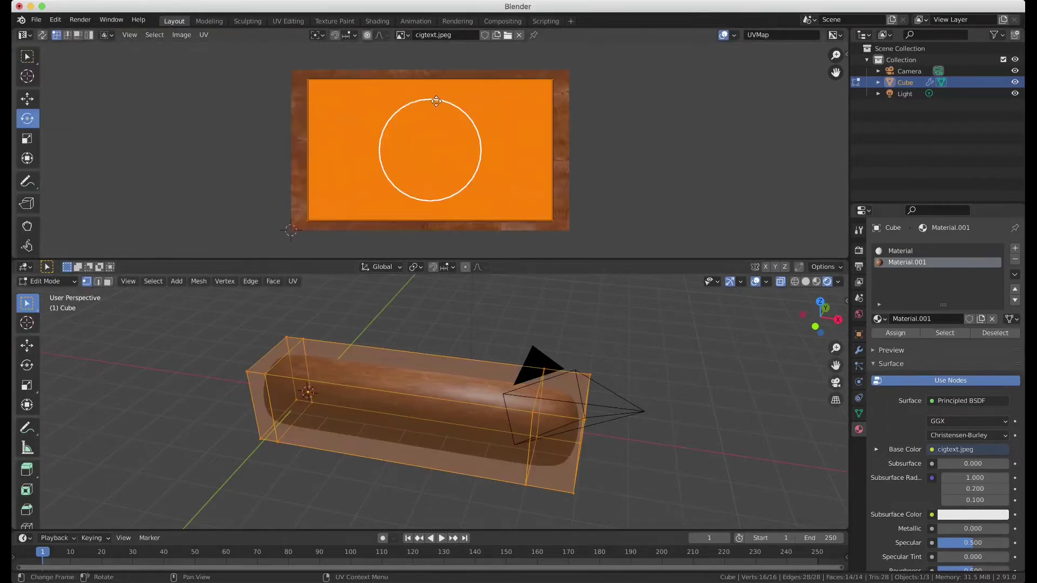
drag(436, 101, 444, 71)
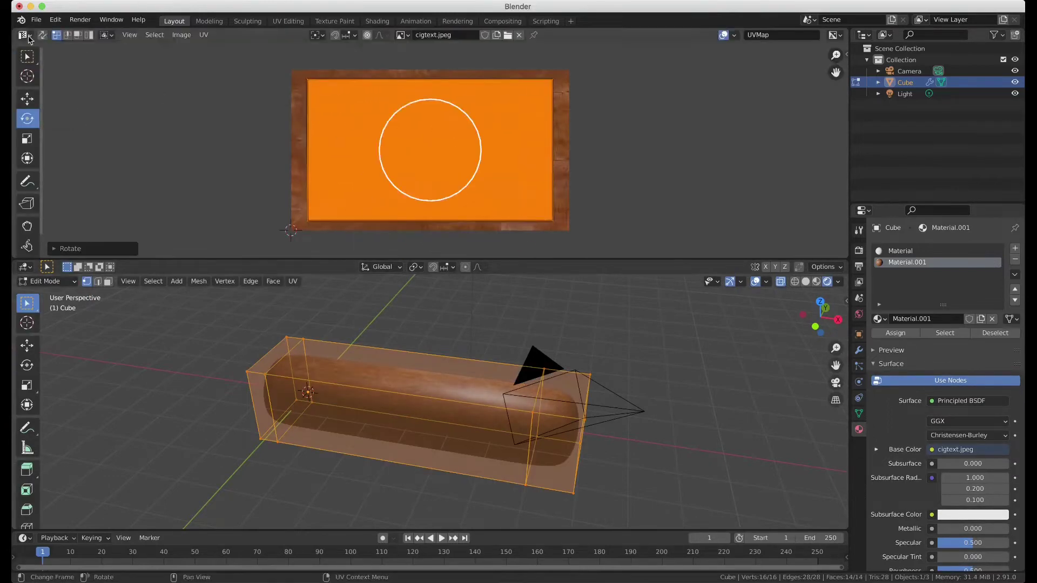
- Add Mapping nodes with Ctrl+T, lower the mapping Z scale, and set Specular to 0.202
click(30, 39)
click(46, 84)
key(ctrl+t)
scroll(151, 88, up, 2)
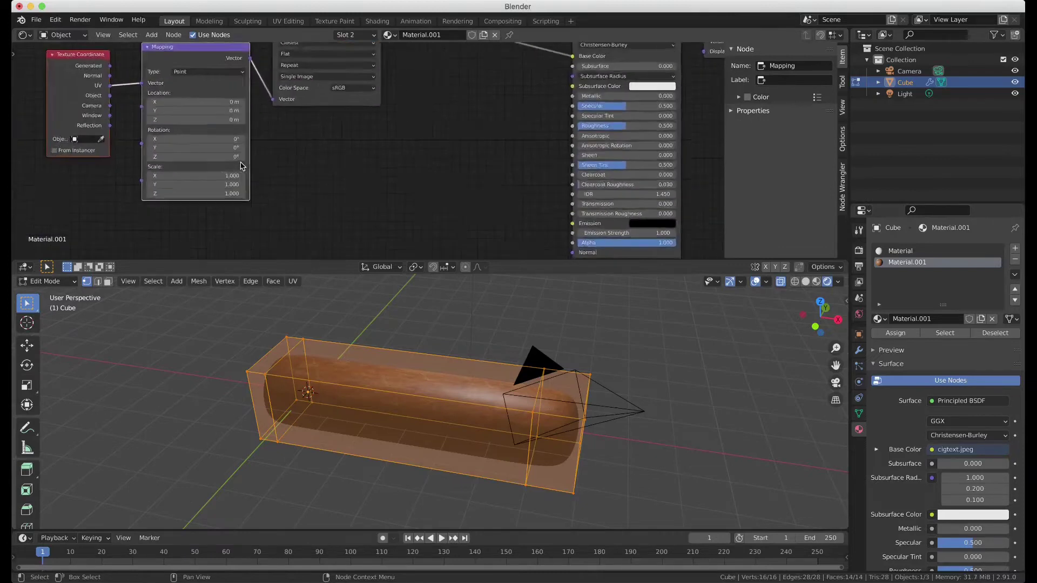
scroll(151, 88, up, 2)
drag(56, 213, 32, 214)
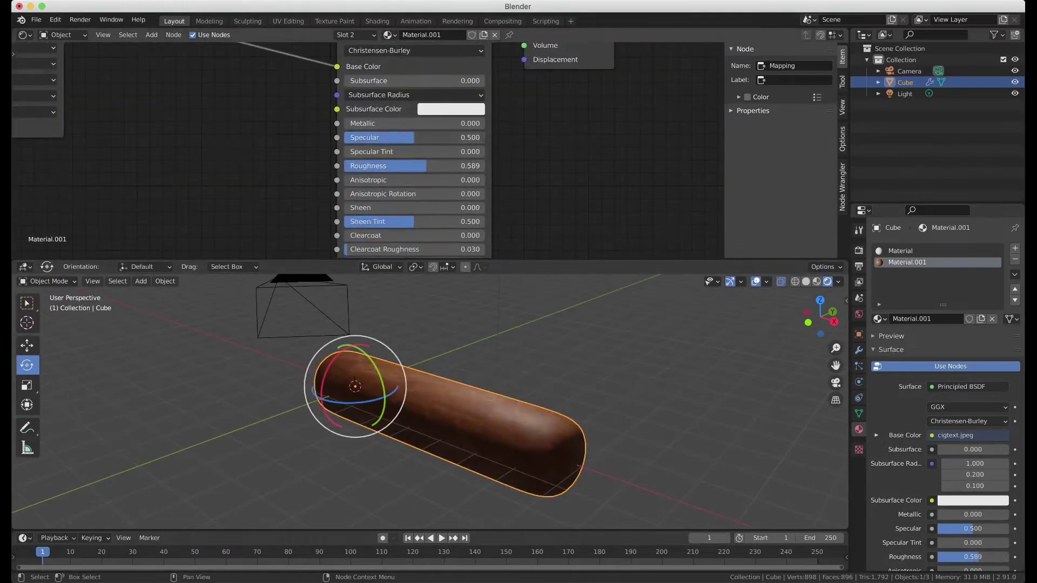
drag(414, 138, 373, 137)
- Add a ColorRamp node and drop a duplicate into the displacement link
middle_drag(514, 410, 489, 427)
scroll(367, 126, down, 2)
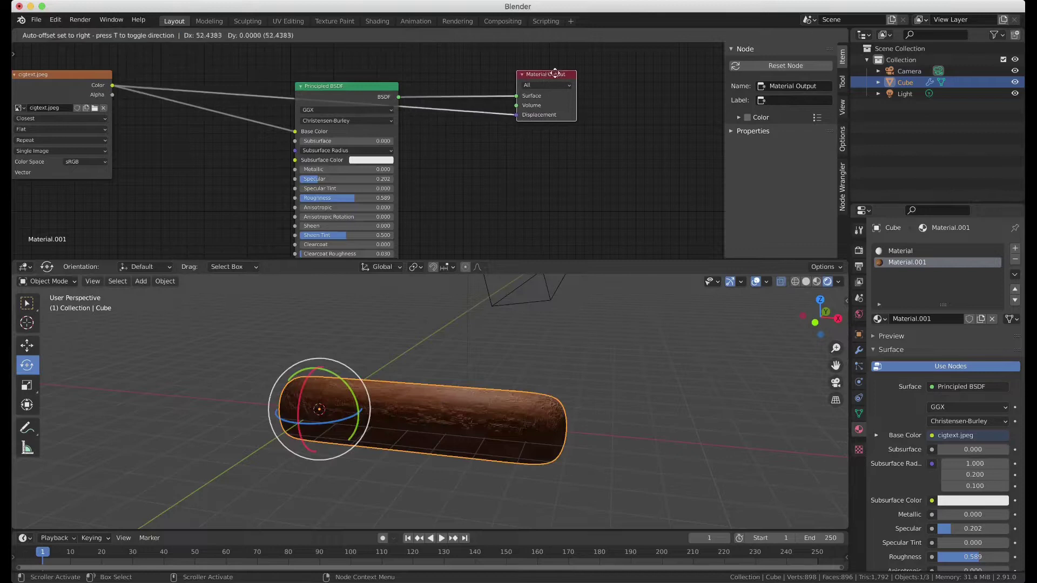
click(237, 155)
click(307, 201)
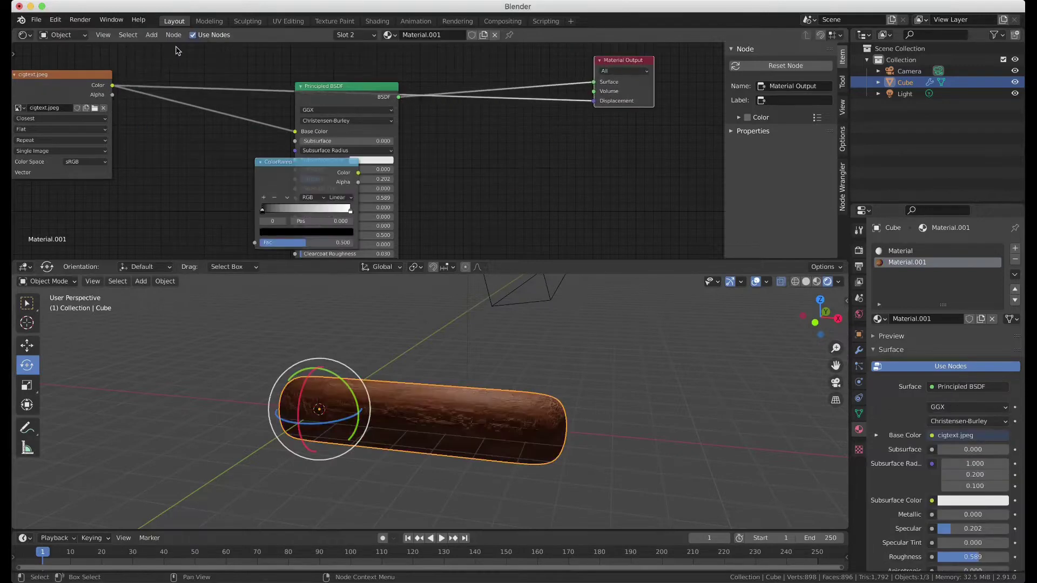
key(shift+d)
click(536, 134)
- Stretch the UV island vertically and horizontally across cigtext.jpeg
middle_drag(432, 410, 461, 412)
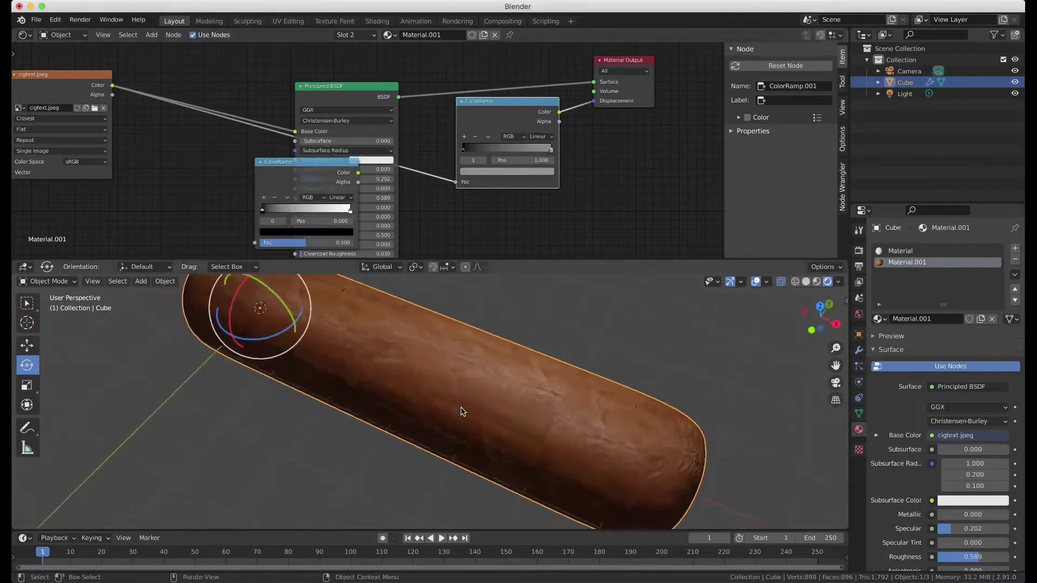
click(23, 34)
click(42, 96)
click(54, 307)
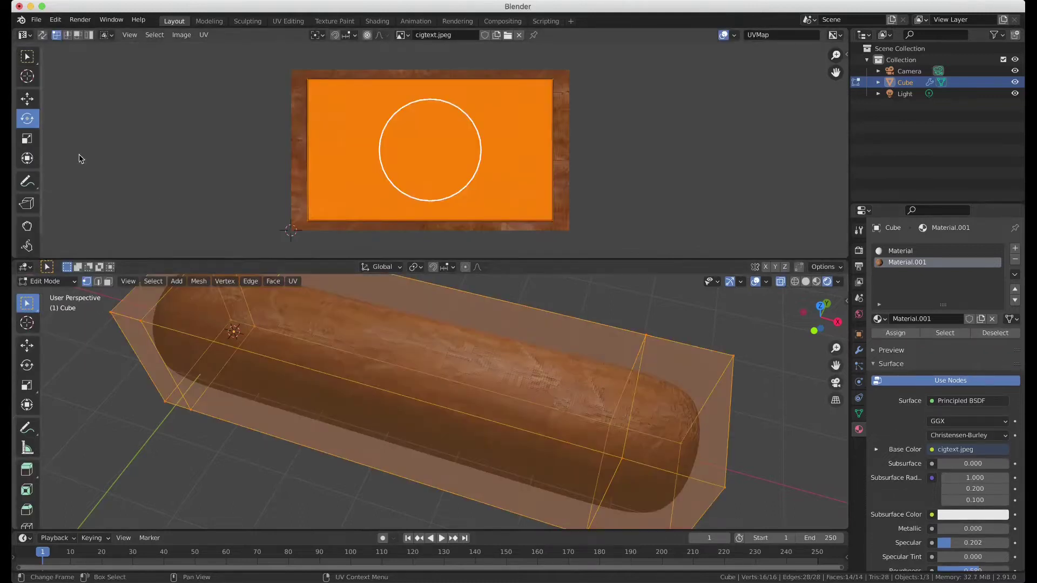
click(27, 138)
mouse_move(430, 111)
mouse_down()
mouse_move(437, 140)
mouse_move(445, 98)
mouse_up()
click(27, 98)
mouse_move(475, 144)
mouse_down()
mouse_move(336, 140)
mouse_move(378, 81)
mouse_up()
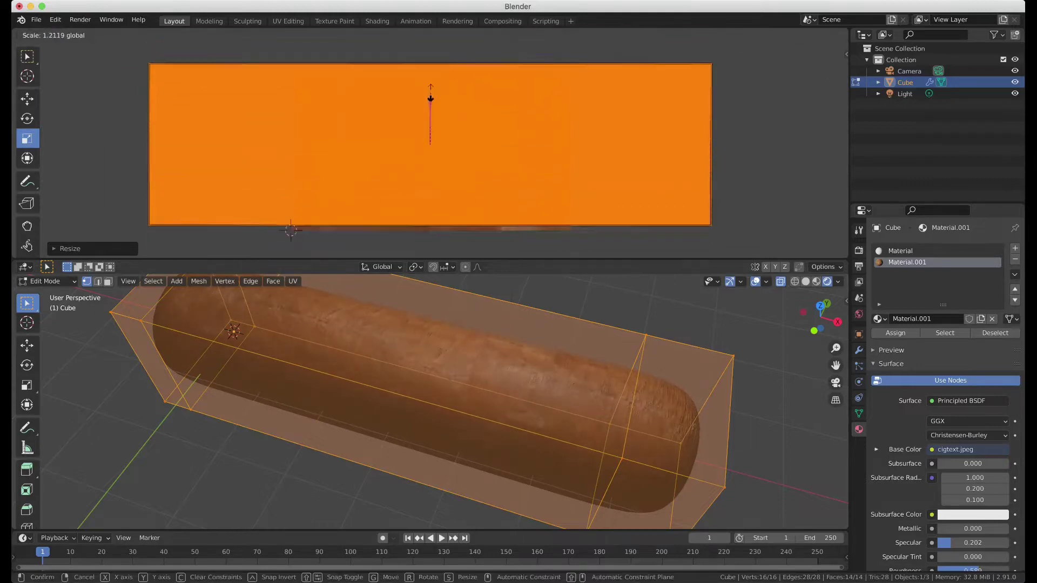
click(254, 424)
middle_drag(254, 424, 254, 416)
- Set the Image Texture interpolation to Smart in the material nodes
click(23, 34)
click(40, 76)
click(124, 142)
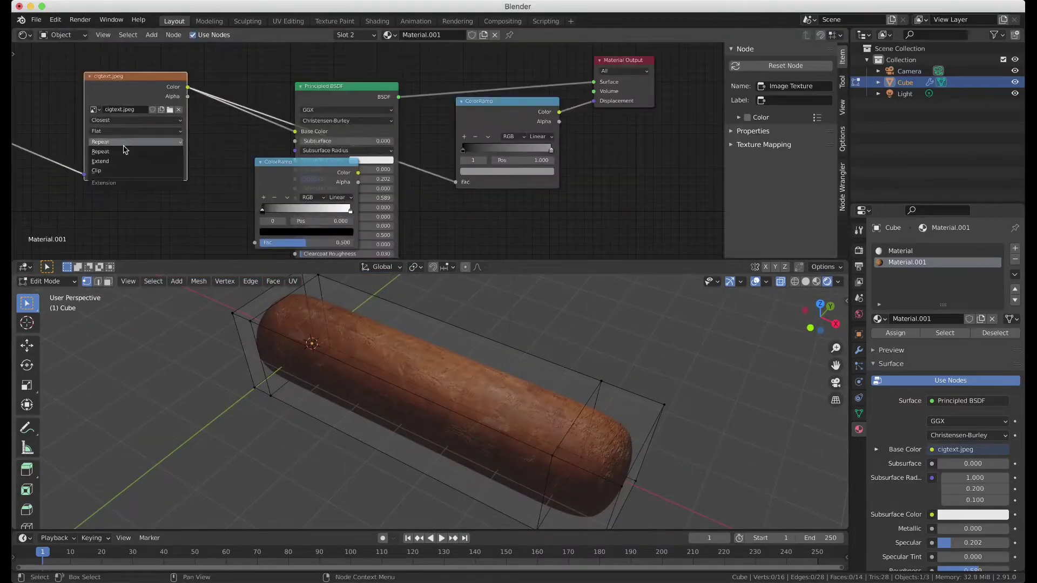
click(100, 158)
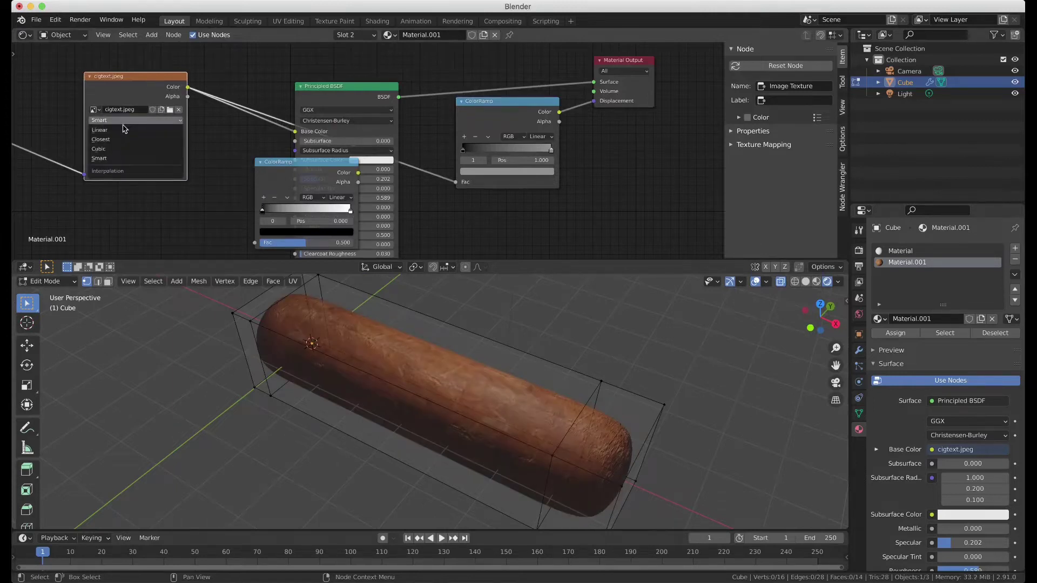
middle_drag(178, 324, 204, 351)
- Scale a copy of the cigar down into a short end piece, Cube.001, and select it
key(Tab)
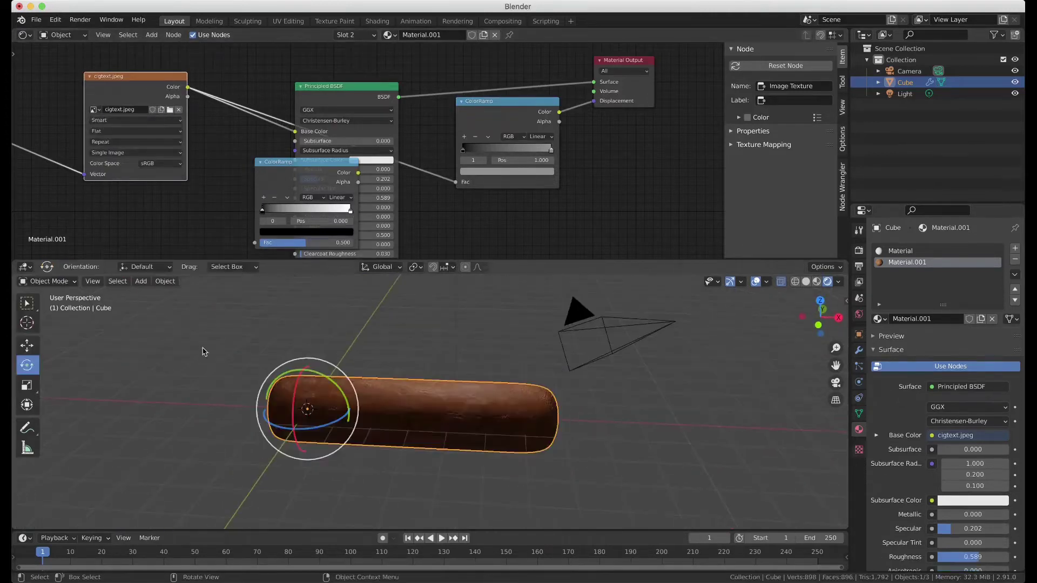
key(s)
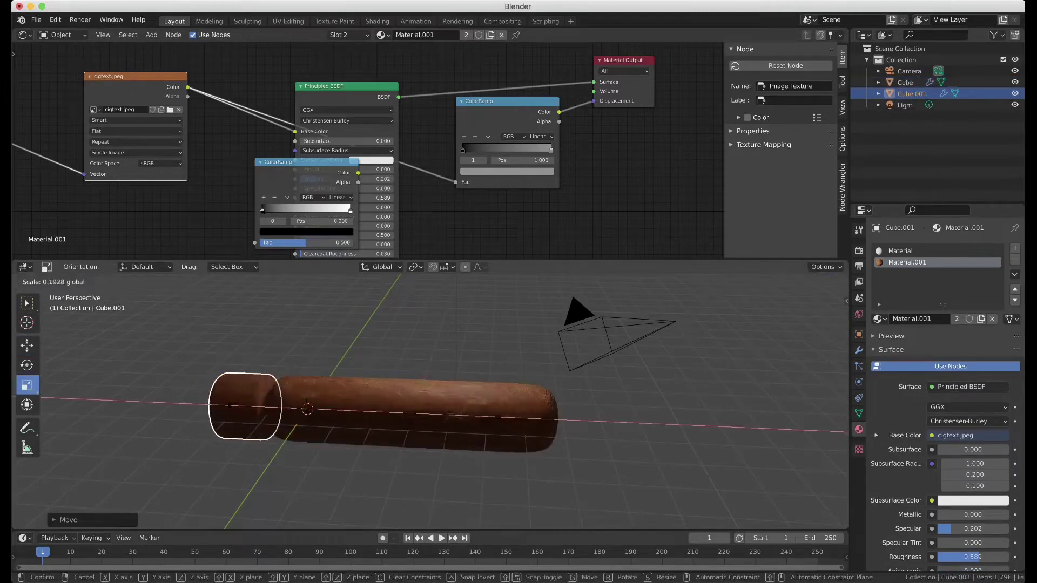
middle_drag(264, 412, 279, 412)
key(shift+space)
key(s)
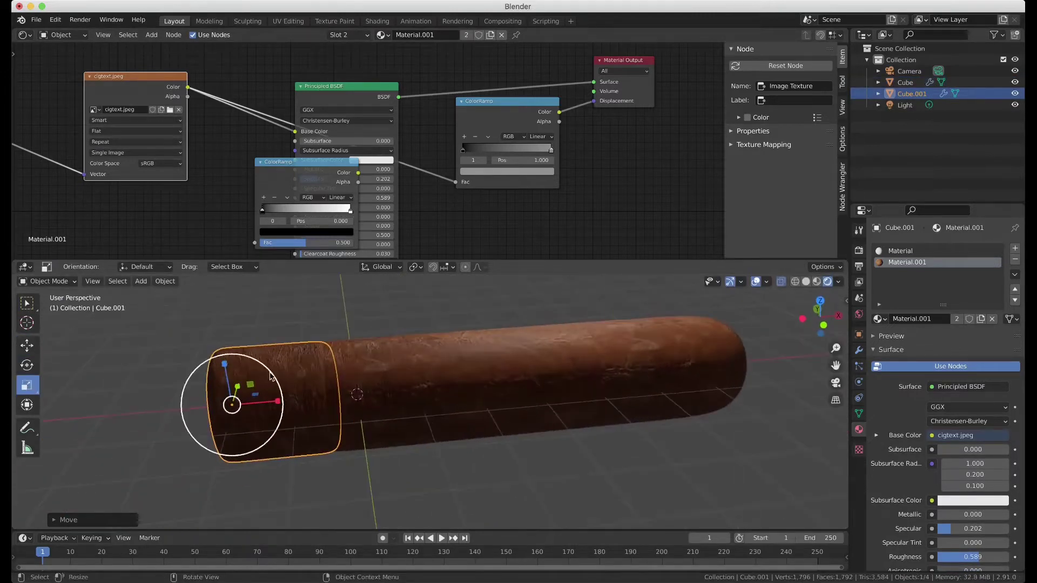
key(alt+a)
middle_drag(368, 358, 378, 375)
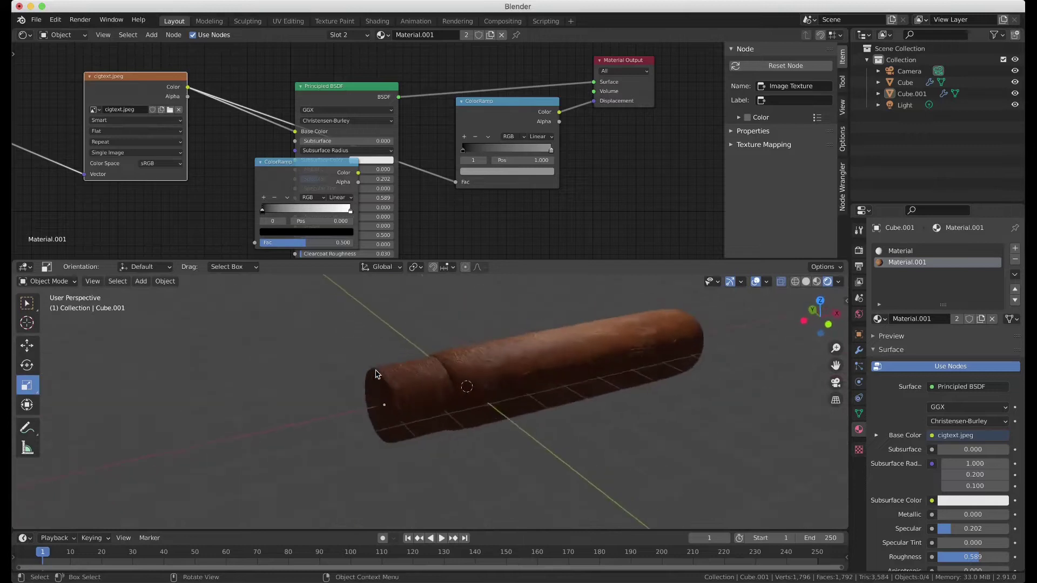
click(378, 375)
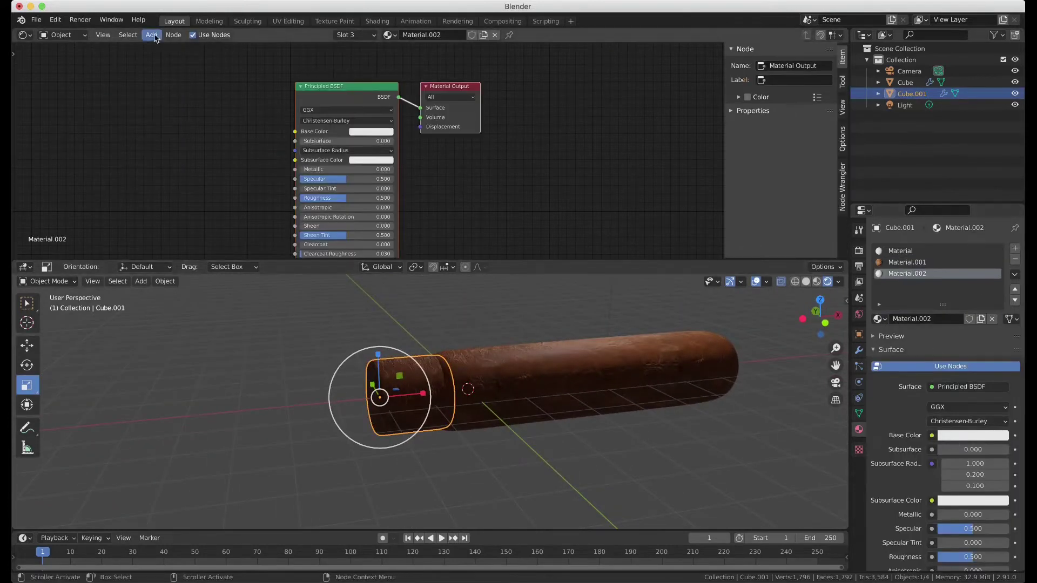
- Add a Noise Texture, assign the new material to the end piece, and set Distortion to -1.000
click(245, 225)
click(229, 112)
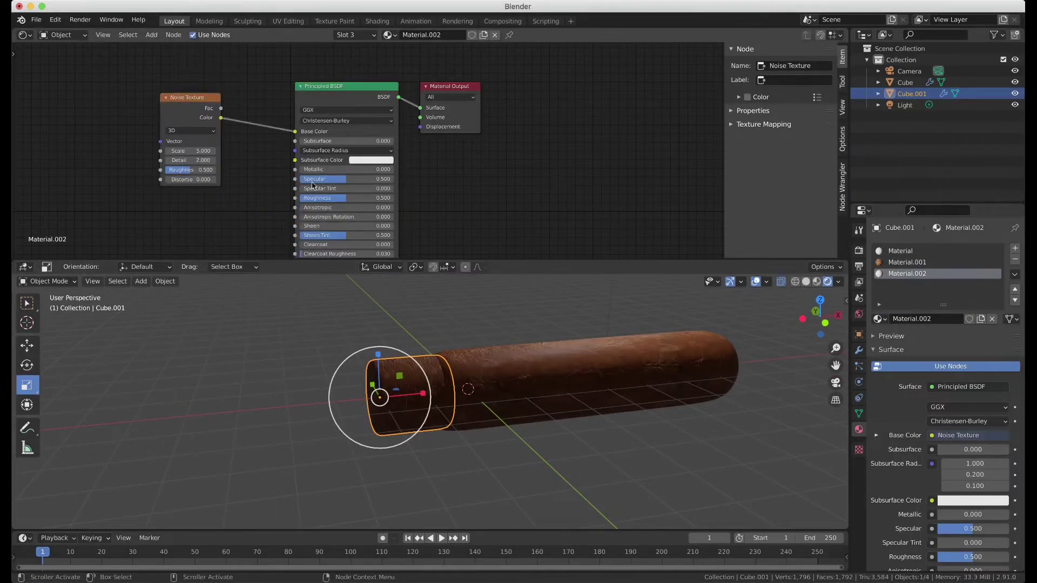
key(Tab)
click(894, 334)
key(Tab)
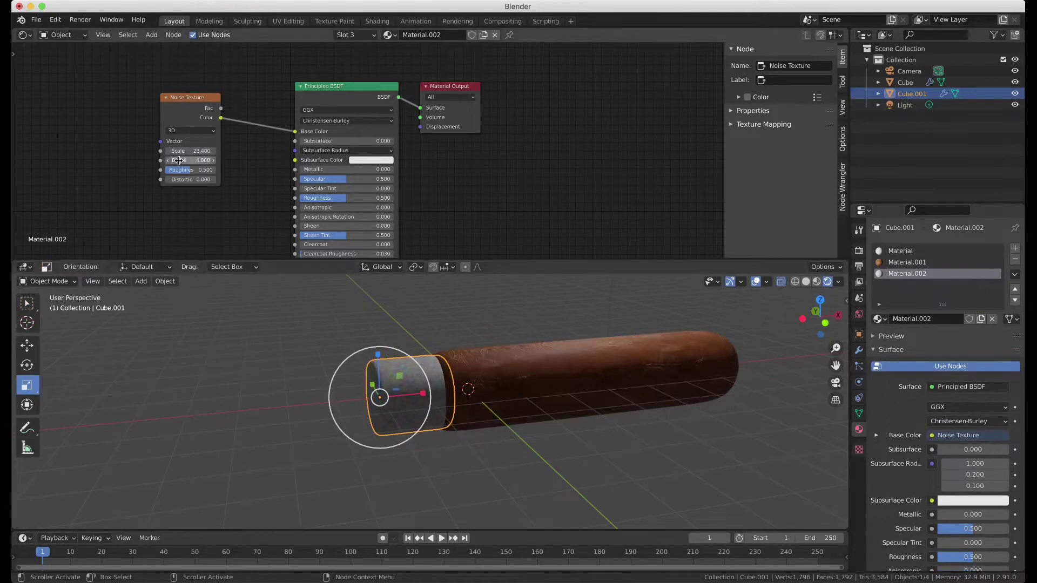
drag(194, 180, 227, 182)
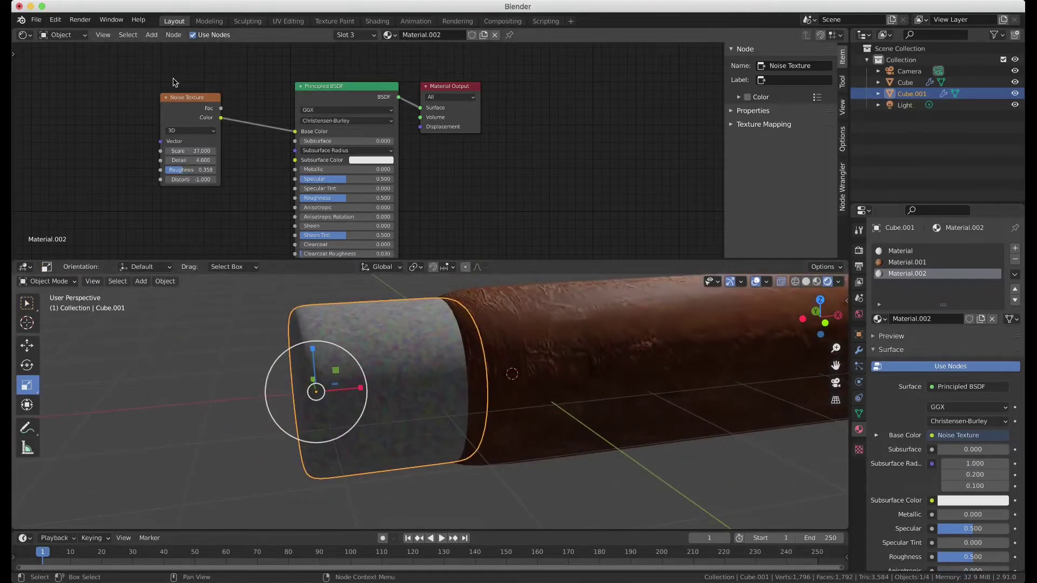
- Insert a Mix node before Base Color and feed it a Wave Texture (swapped from Voronoi)
key(shift+a)
click(205, 135)
click(231, 169)
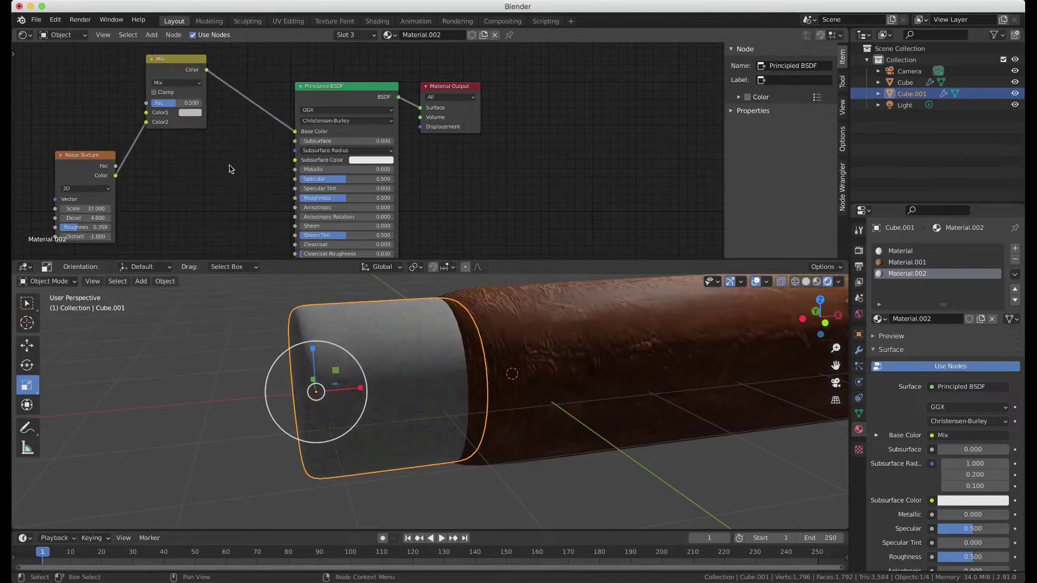
key(shift+a)
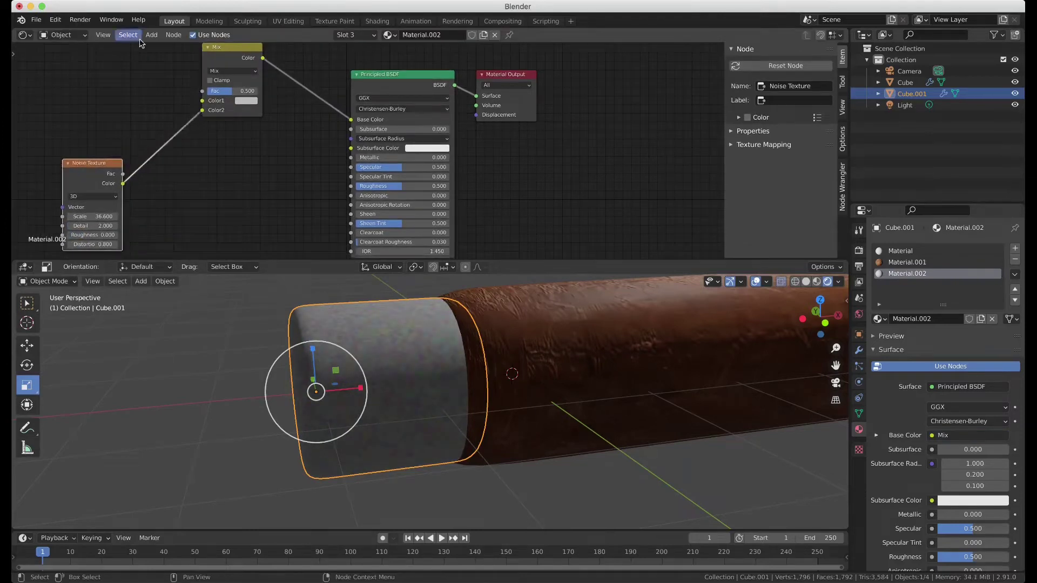
click(97, 91)
drag(129, 68, 202, 101)
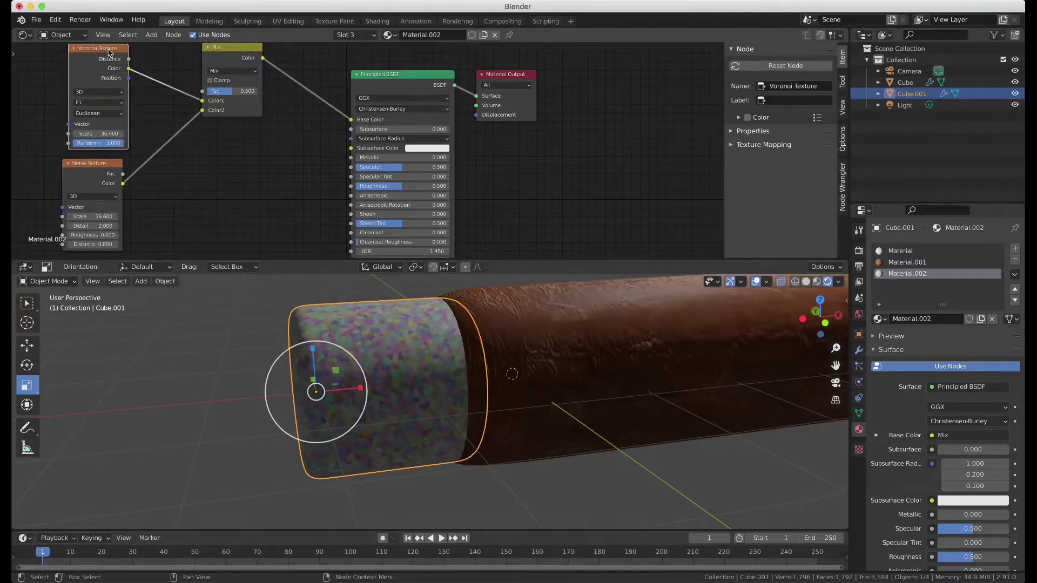
key(shift+s)
click(254, 273)
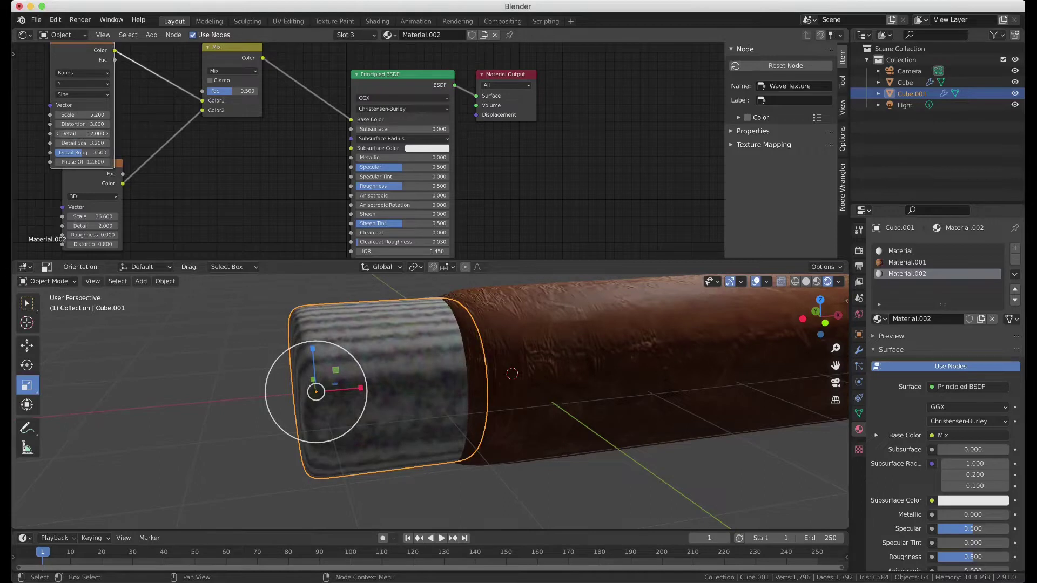
- Set the Mix blend to Multiply and lower the wave detail roughness to 0.369
middle_drag(170, 163, 200, 238)
click(262, 148)
click(257, 167)
drag(99, 188, 99, 159)
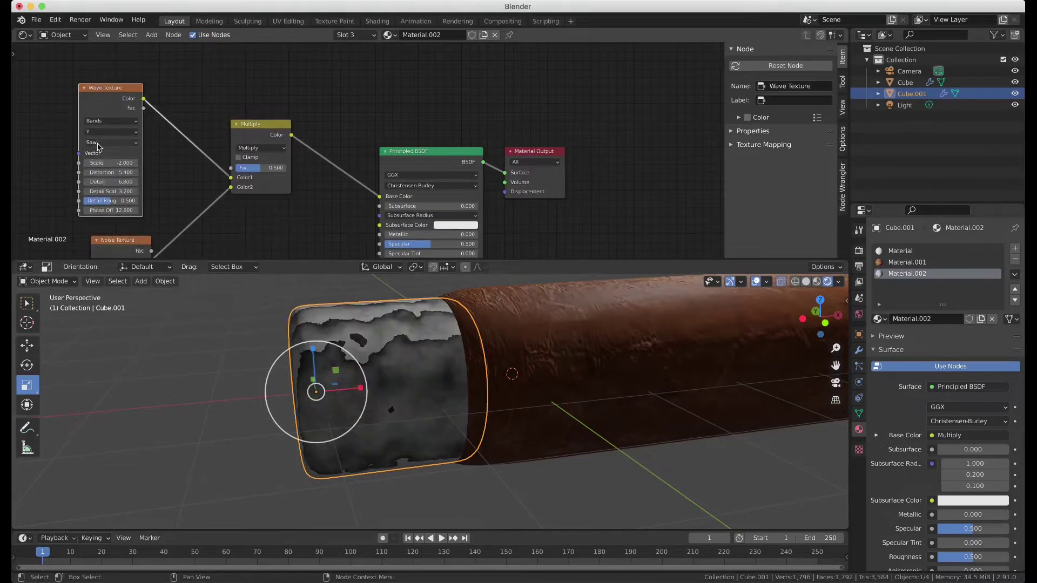
middle_drag(193, 222, 196, 166)
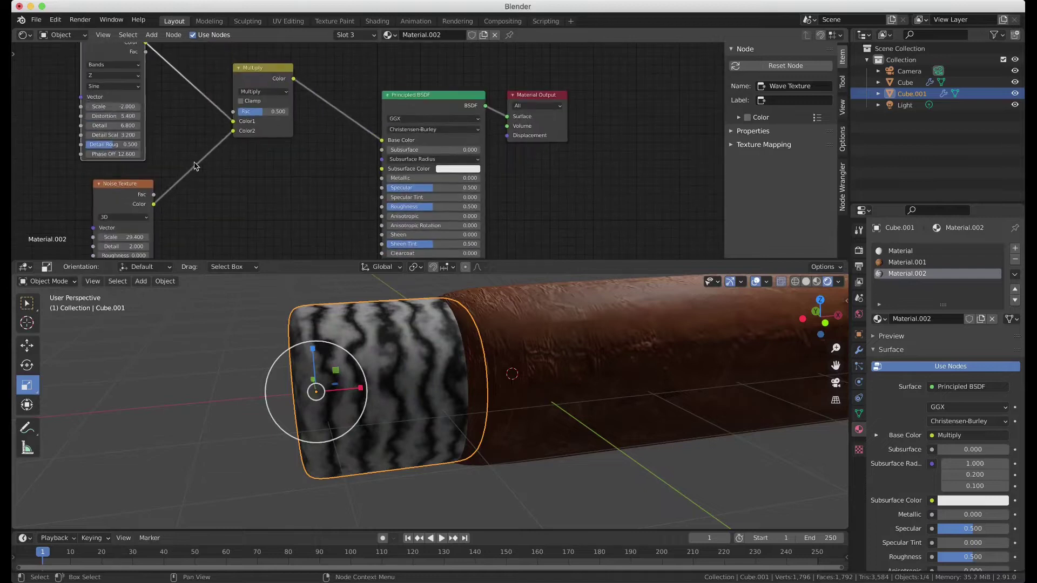
middle_drag(525, 151, 473, 157)
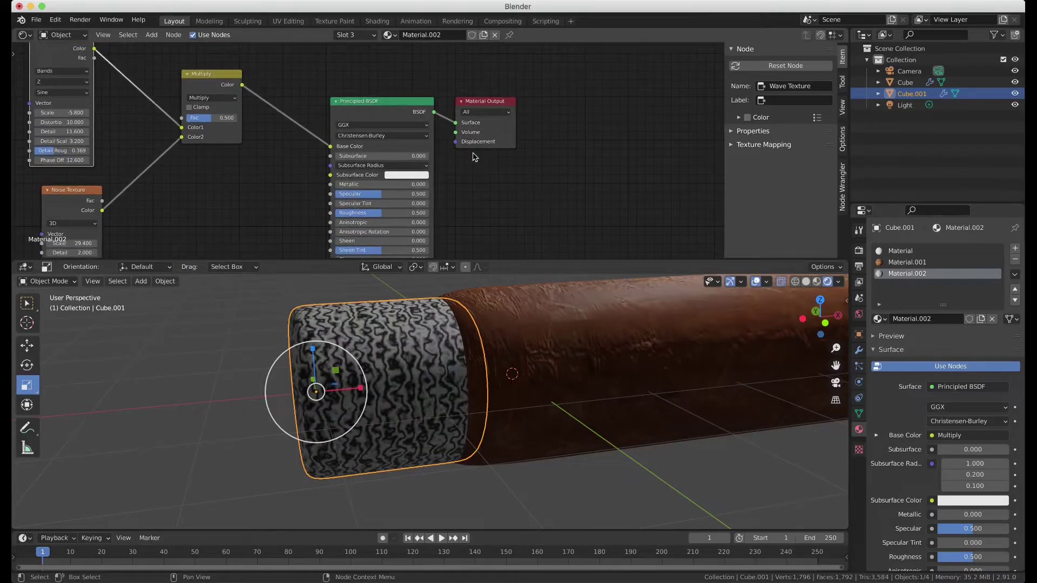
- Connect the multiplied ash pattern to the material's Displacement output
drag(526, 137, 525, 132)
drag(554, 90, 615, 82)
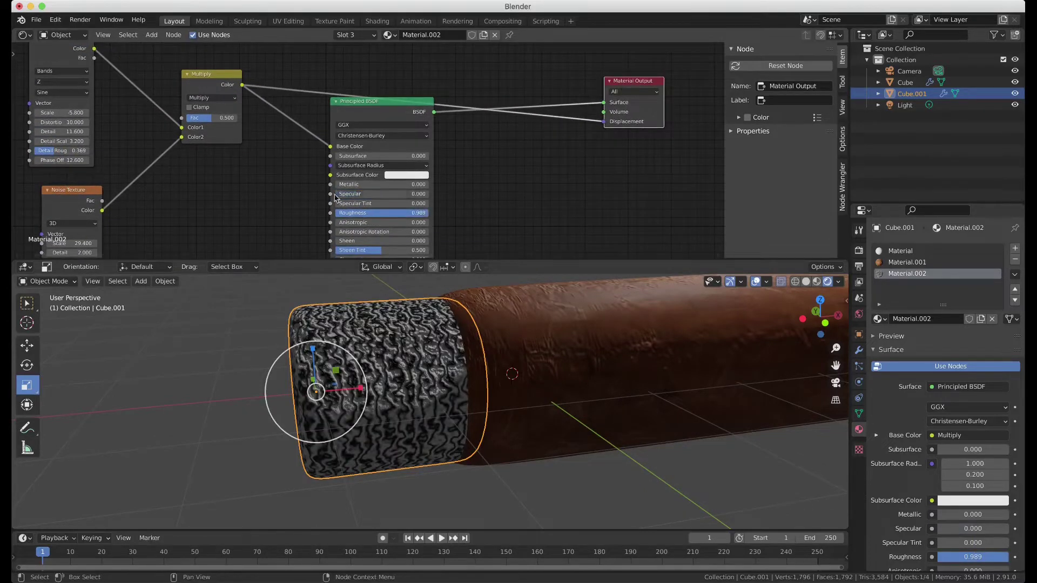
middle_drag(335, 197, 338, 149)
middle_drag(410, 411, 482, 473)
- Select the cigar's end cap and enter Edit Mode on it
scroll(482, 472, down, 3)
click(398, 477)
scroll(416, 433, up, 4)
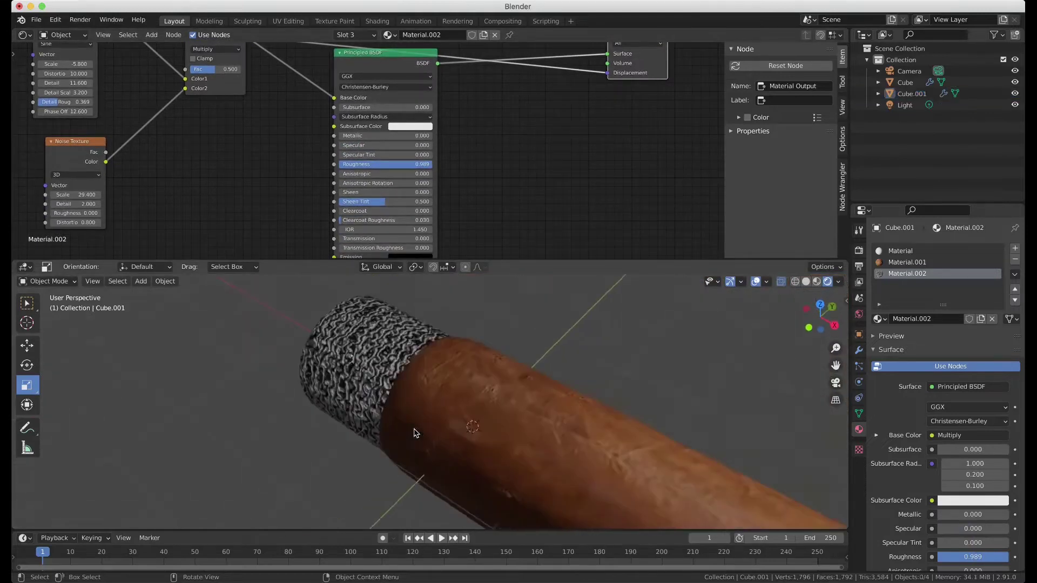
click(415, 433)
middle_drag(416, 433, 208, 291)
key(Tab)
- Add a loop cut to the end cap and return to Object Mode
click(27, 476)
click(369, 353)
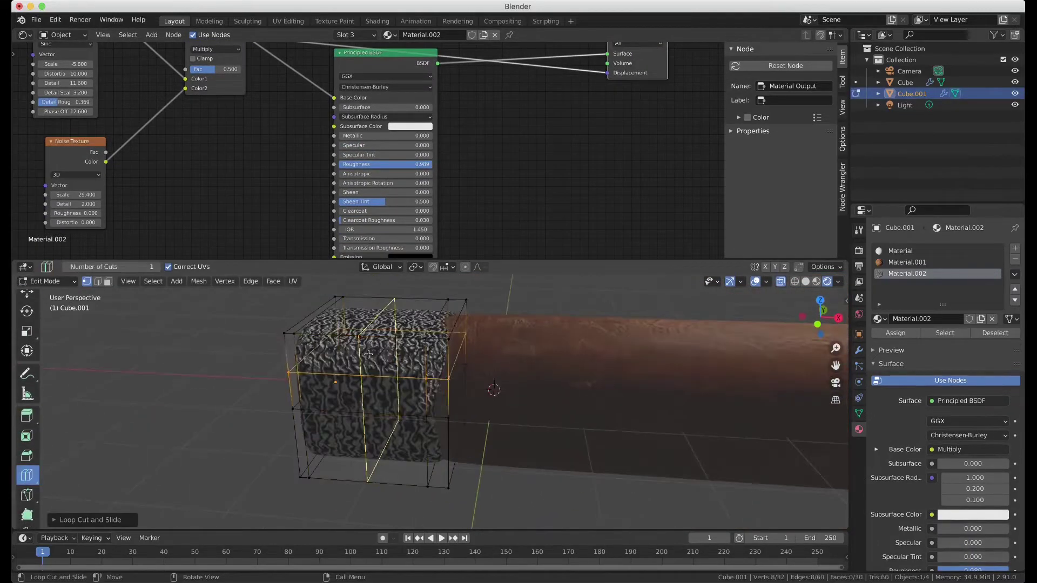
key(Tab)
mouse_move(326, 350)
middle_down()
mouse_move(340, 371)
mouse_move(122, 325)
mouse_move(178, 319)
middle_up()
middle_drag(575, 71, 554, 116)
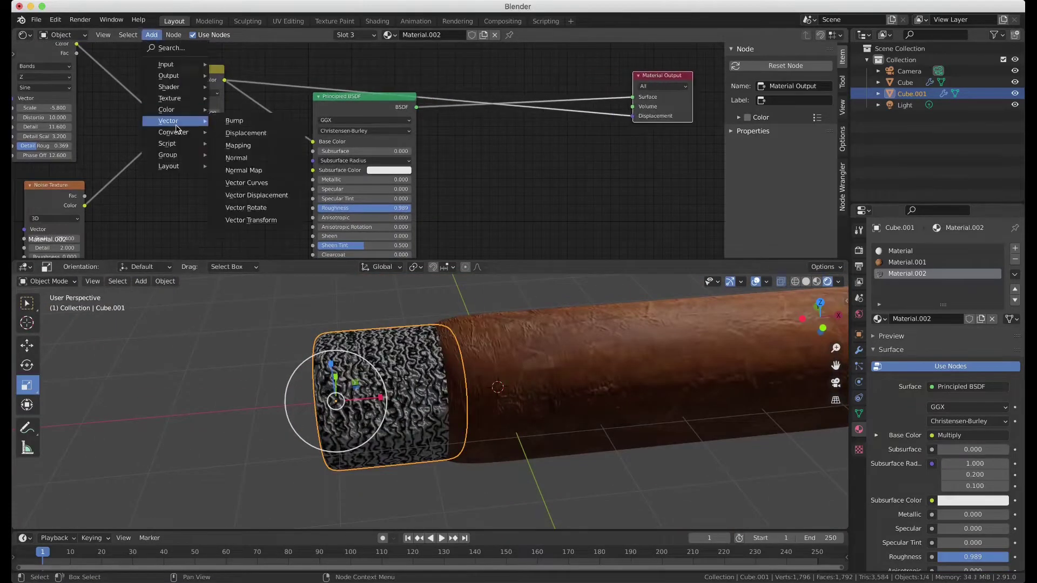
- Insert a ColorRamp into the Displacement link with its black stop at 0.034
click(241, 157)
click(576, 175)
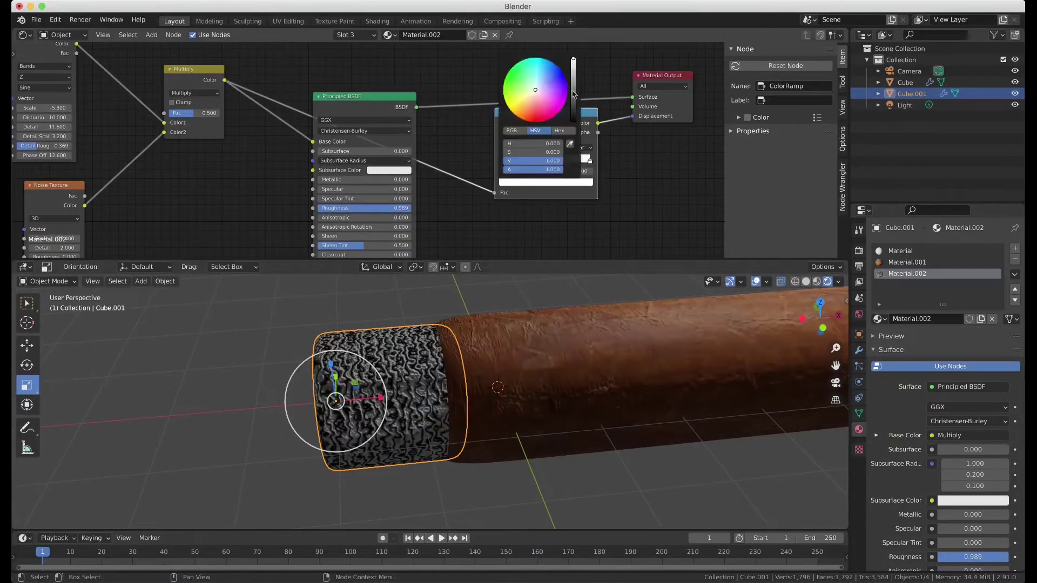
drag(500, 160, 504, 160)
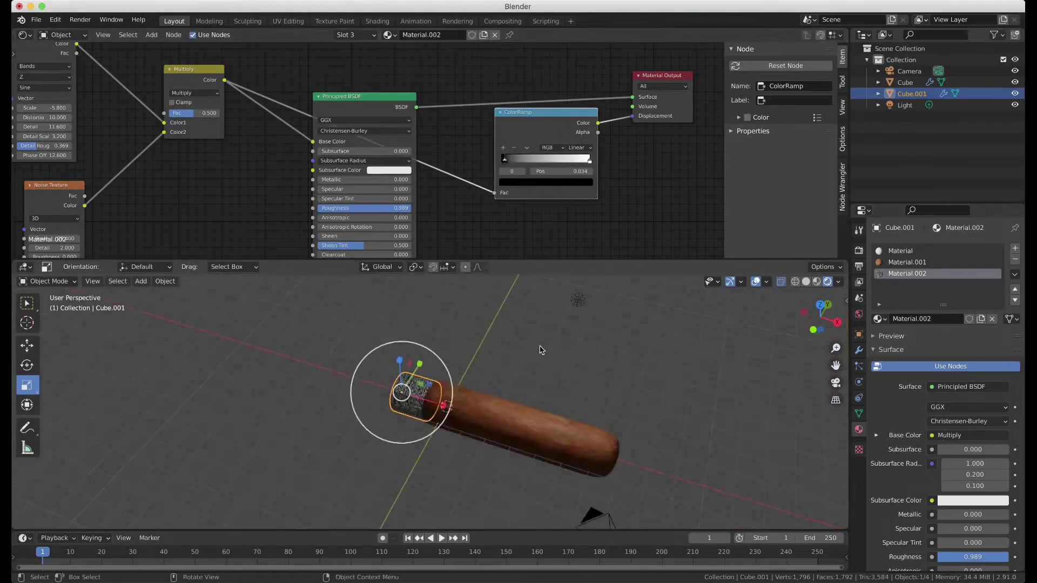
- Give the ash cap a Displace modifier with a new Clouds texture and adjust its strength
click(859, 350)
click(946, 248)
click(870, 297)
click(954, 284)
click(951, 310)
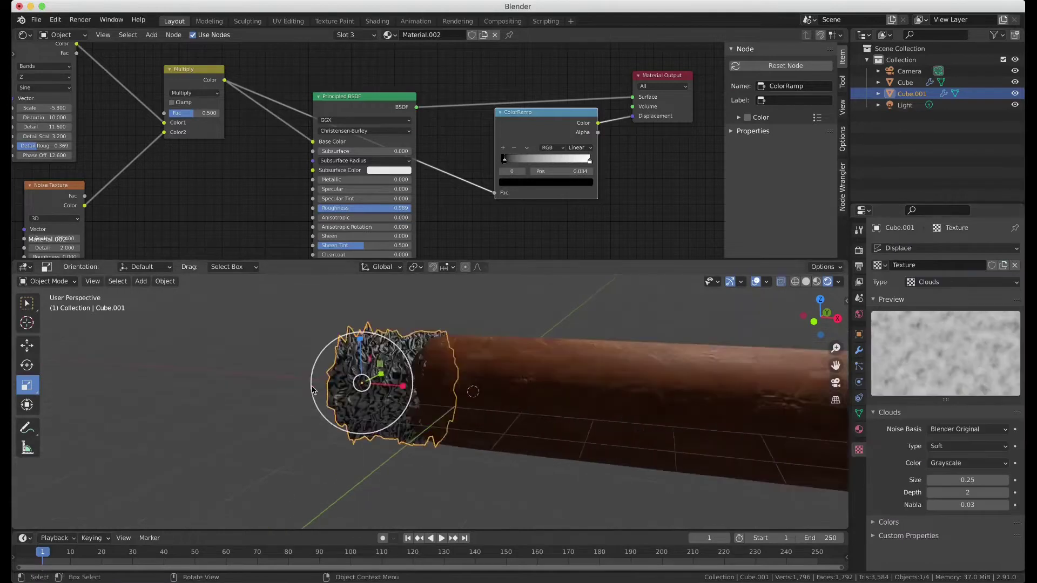
scroll(486, 388, up, 3)
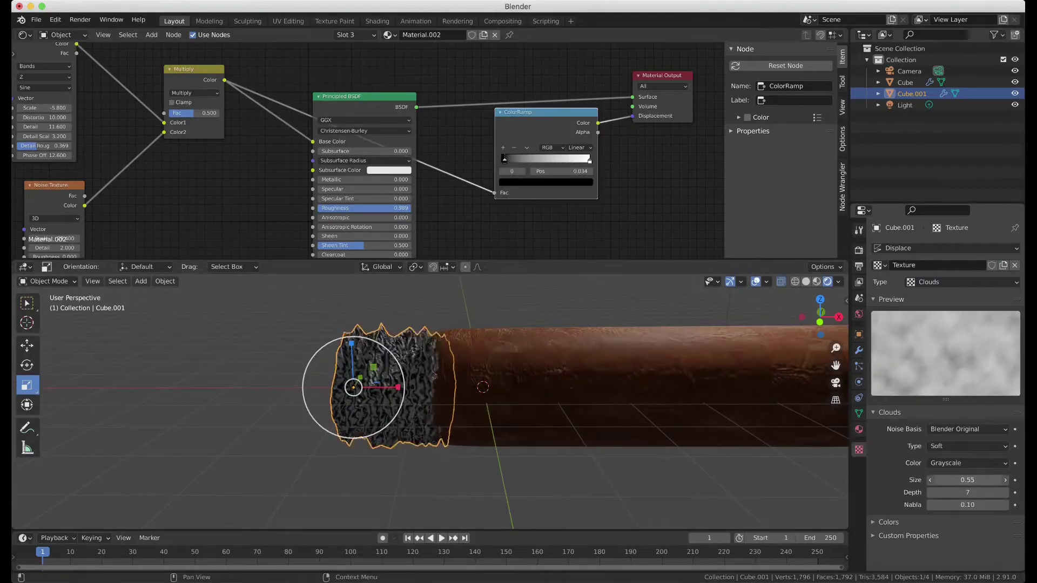
middle_drag(486, 388, 649, 428)
click(858, 350)
click(930, 340)
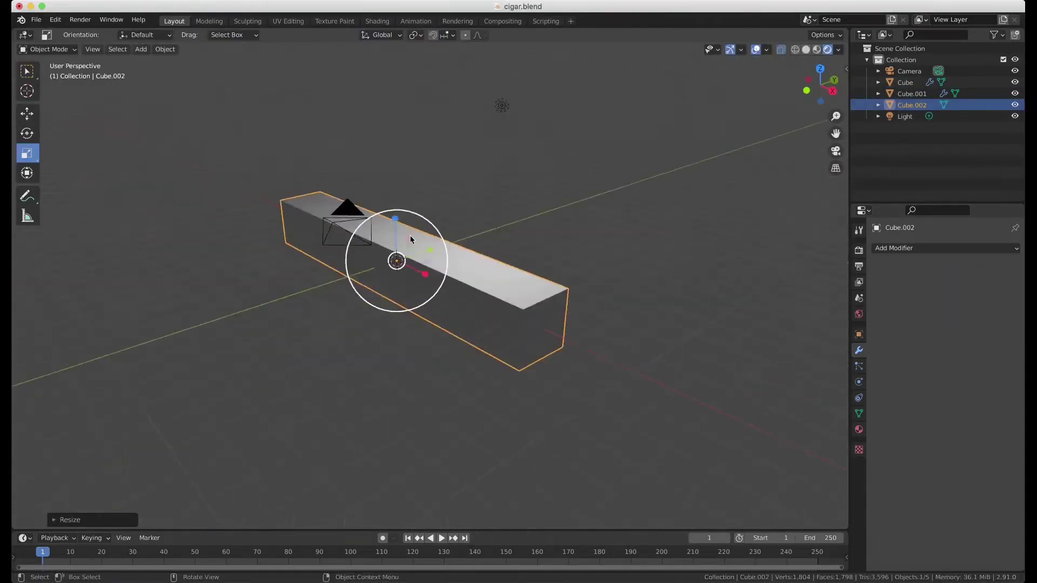
- Taper the box by shrinking its bottom face in Edit Mode
middle_drag(410, 238, 373, 216)
key(Tab)
drag(149, 278, 674, 350)
mouse_move(674, 350)
middle_down()
mouse_move(574, 338)
mouse_move(630, 358)
middle_up()
key(s)
click(593, 334)
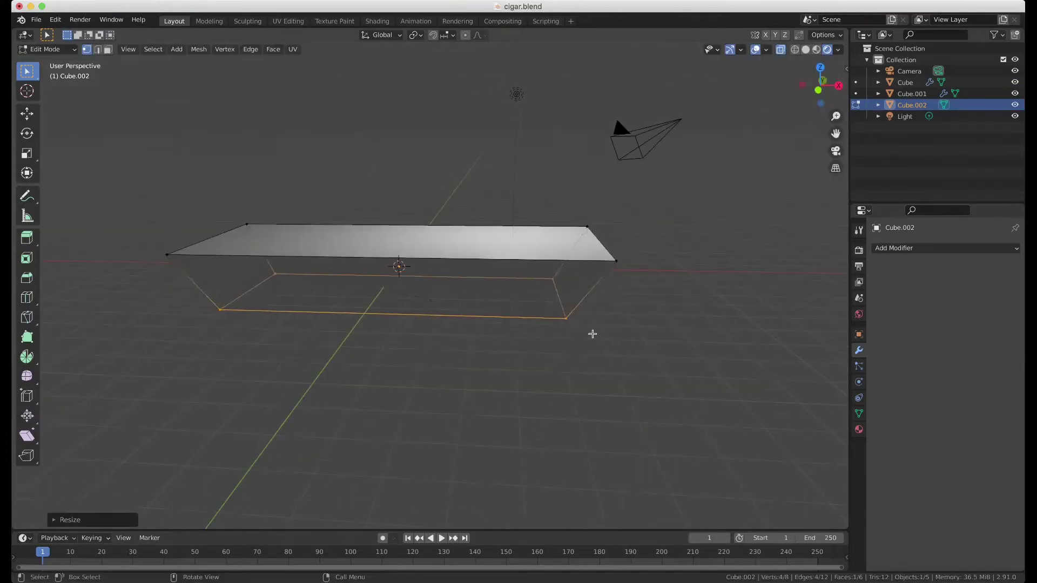
middle_drag(261, 185, 396, 290)
key(Tab)
- Add Bevel and Subdivision modifiers, with Subdivision moved above Bevel and its levels adjusted
click(945, 248)
click(783, 293)
click(943, 248)
click(778, 443)
drag(1014, 415, 1021, 256)
drag(961, 301, 967, 309)
- Add an edge loop cut slid across the box
mouse_move(417, 255)
middle_down()
mouse_move(400, 255)
mouse_move(276, 167)
middle_up()
key(Tab)
click(27, 296)
drag(183, 308, 769, 265)
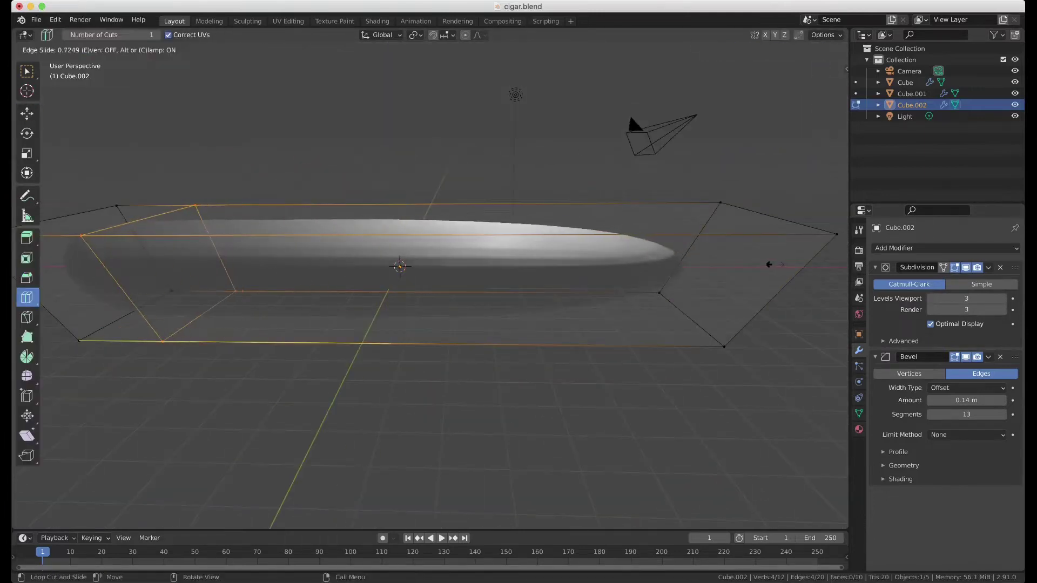
click(769, 265)
middle_drag(769, 264, 414, 333)
mouse_move(408, 255)
middle_down()
mouse_move(393, 262)
mouse_move(419, 270)
mouse_move(411, 259)
middle_up()
- Remove Subdivision, apply the Bevel, then flatten the tray in Z and narrow it in X
key(Tab)
click(1000, 268)
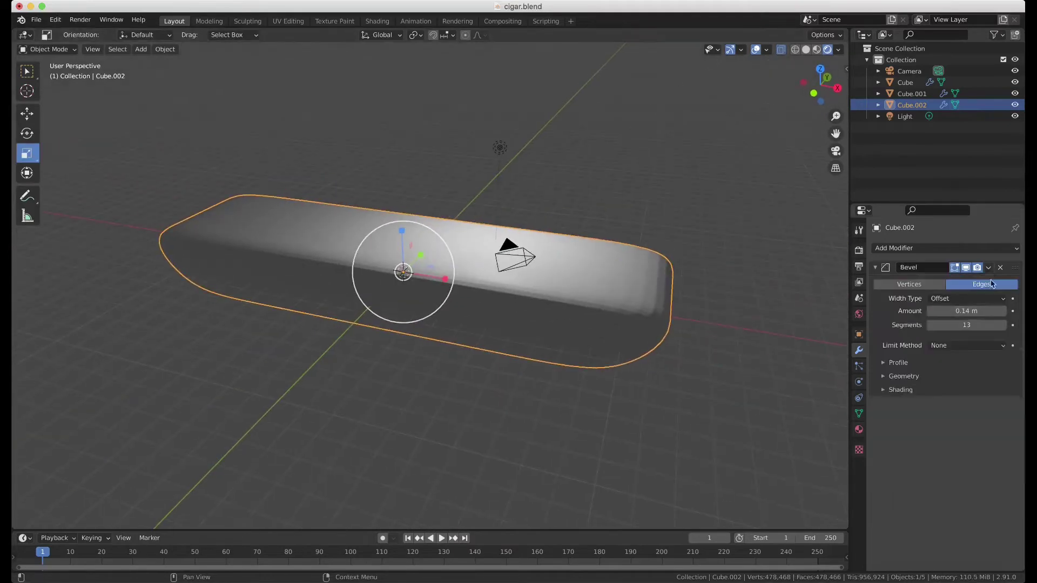
key(ctrl+a)
key(s)
key(z)
key(Return)
key(s)
key(x)
key(Return)
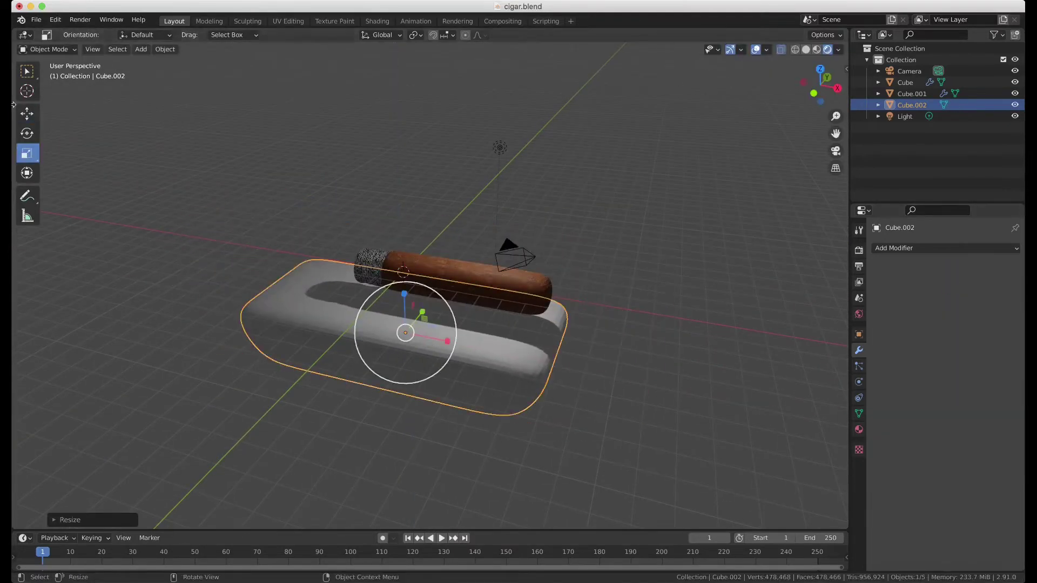
middle_drag(393, 334, 353, 307)
- Duplicate the cigar body and add a Boolean modifier to the ashtray using the copy as cutter
click(458, 281)
key(shift+d)
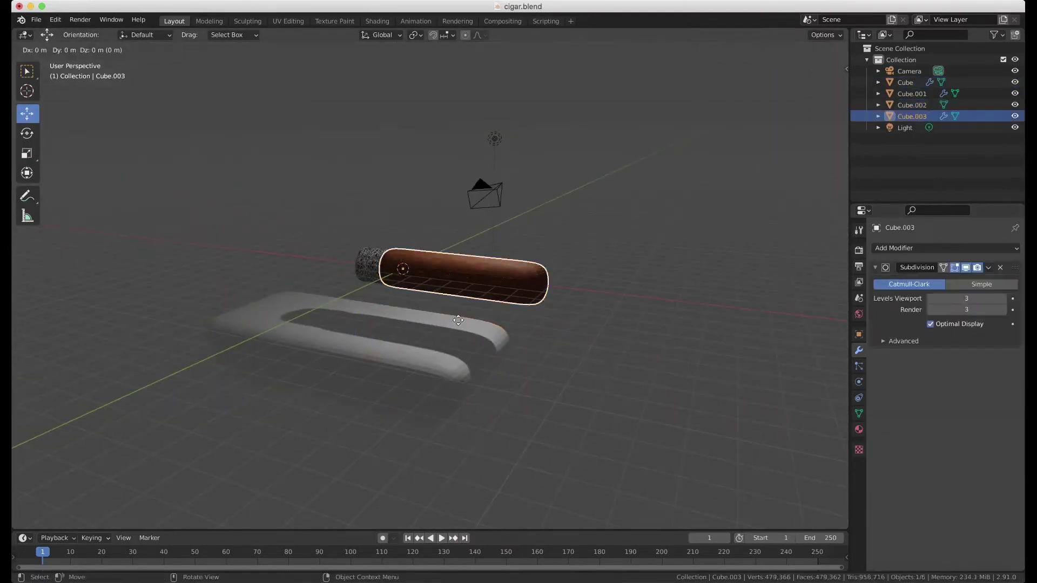
middle_drag(523, 409, 480, 412)
click(479, 412)
click(946, 248)
click(786, 307)
click(1001, 313)
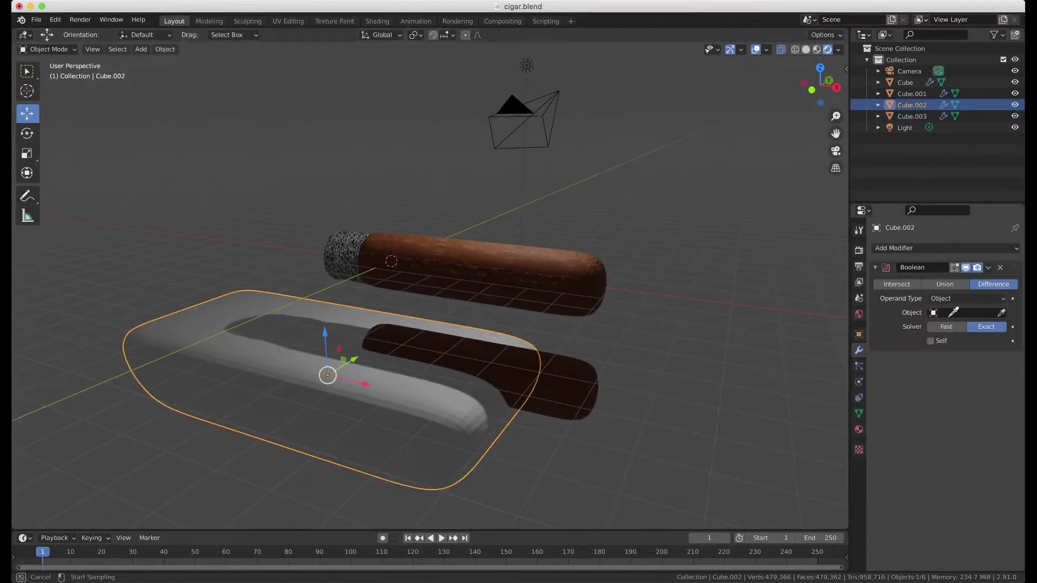
click(587, 369)
middle_drag(588, 370, 664, 366)
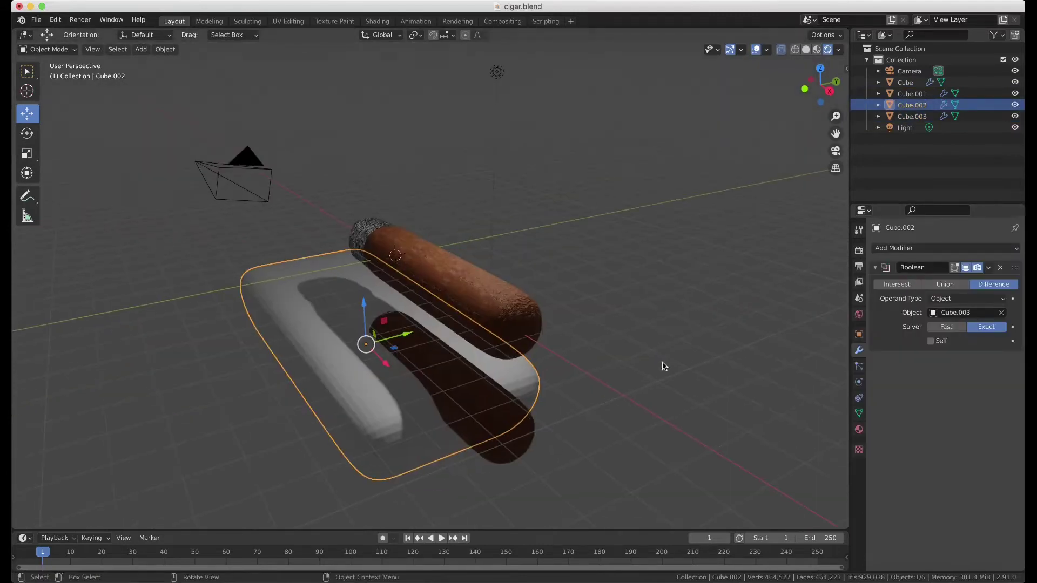
click(897, 284)
- Resize the cutter and apply the Boolean cut to the ashtray
click(306, 286)
key(shift+space)
key(s)
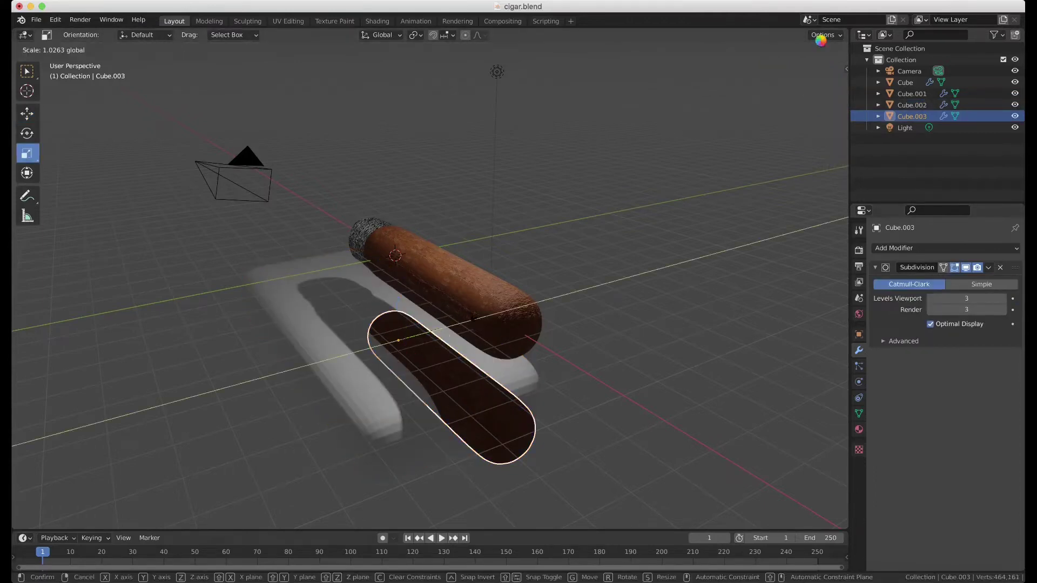
click(753, 112)
mouse_move(752, 112)
middle_down()
mouse_move(602, 347)
mouse_move(1023, 421)
middle_up()
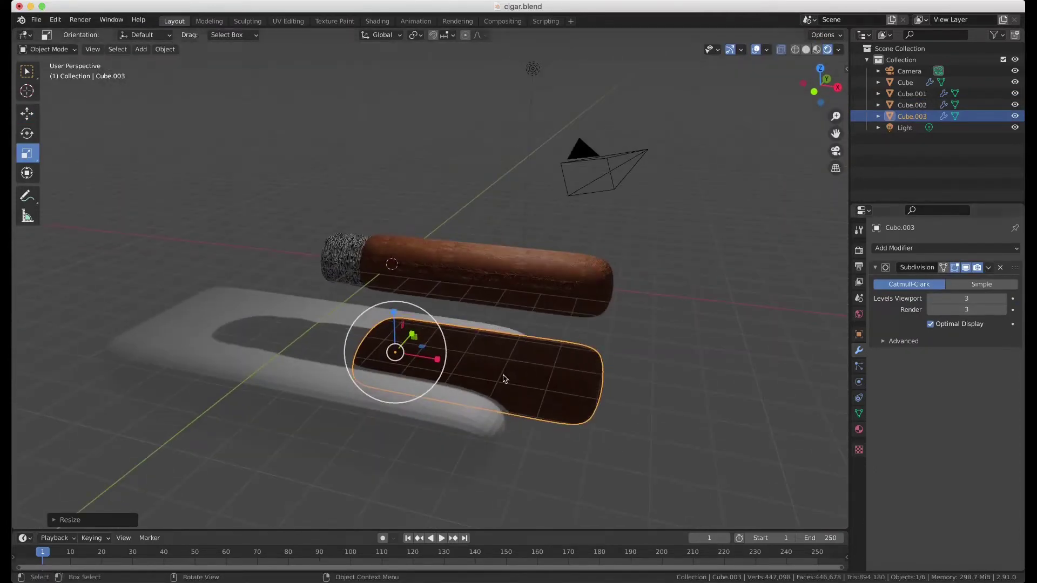
click(505, 379)
click(989, 268)
click(486, 379)
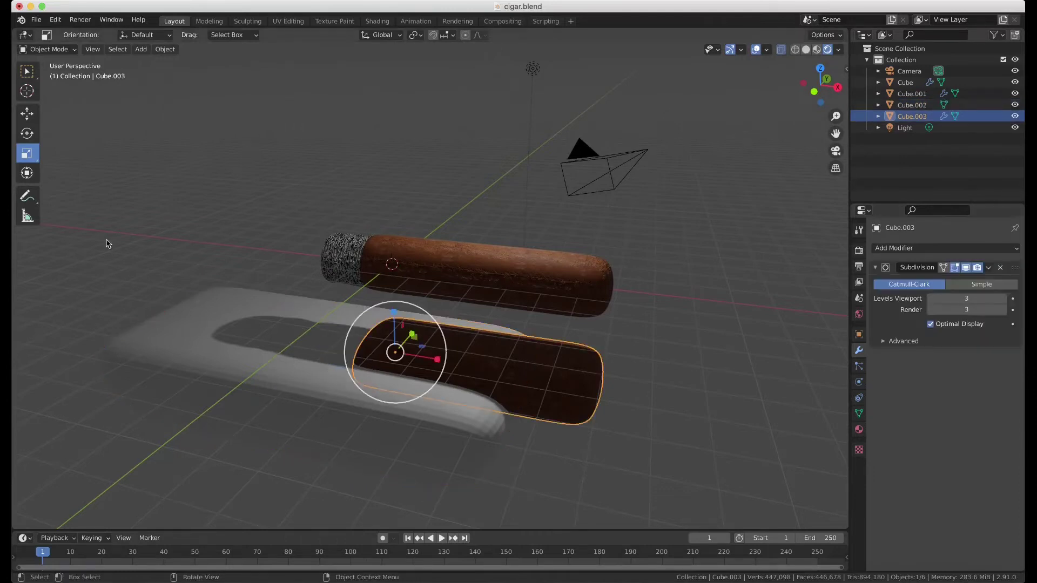
- Move the cutter into the tray's middle and stretch it across the bowl in solid shading
middle_drag(108, 243, 439, 362)
drag(436, 358, 621, 313)
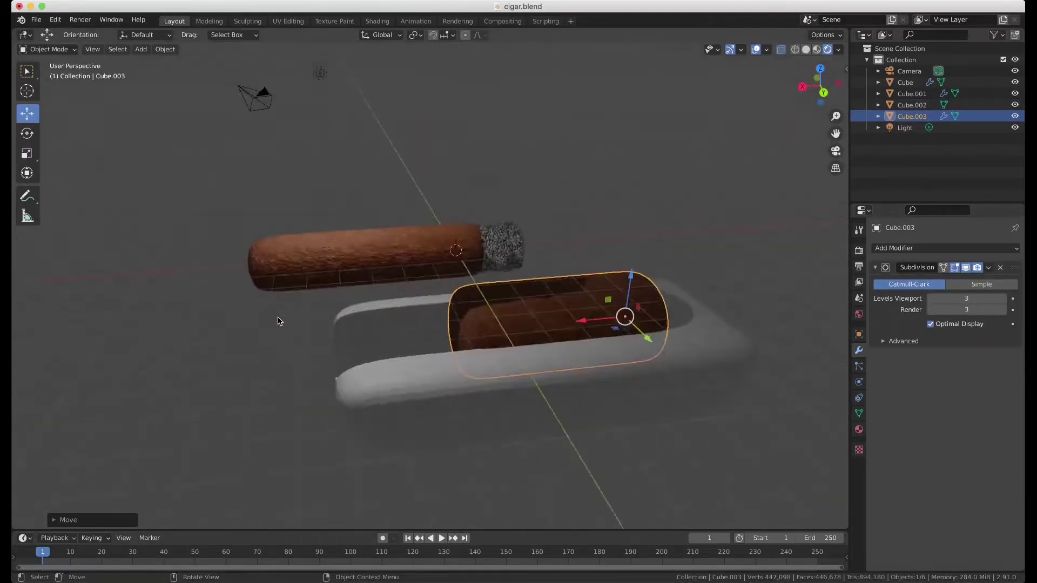
middle_drag(621, 313, 324, 291)
click(806, 49)
mouse_move(626, 195)
middle_down()
mouse_move(575, 279)
mouse_move(296, 258)
middle_up()
key(shift+space)
key(s)
drag(296, 258, 351, 254)
mouse_move(351, 254)
middle_down()
mouse_move(317, 268)
mouse_move(601, 347)
middle_up()
- Add a second Boolean modifier to the ashtray using the stretched cutter
click(540, 432)
key(shift+space)
key(g)
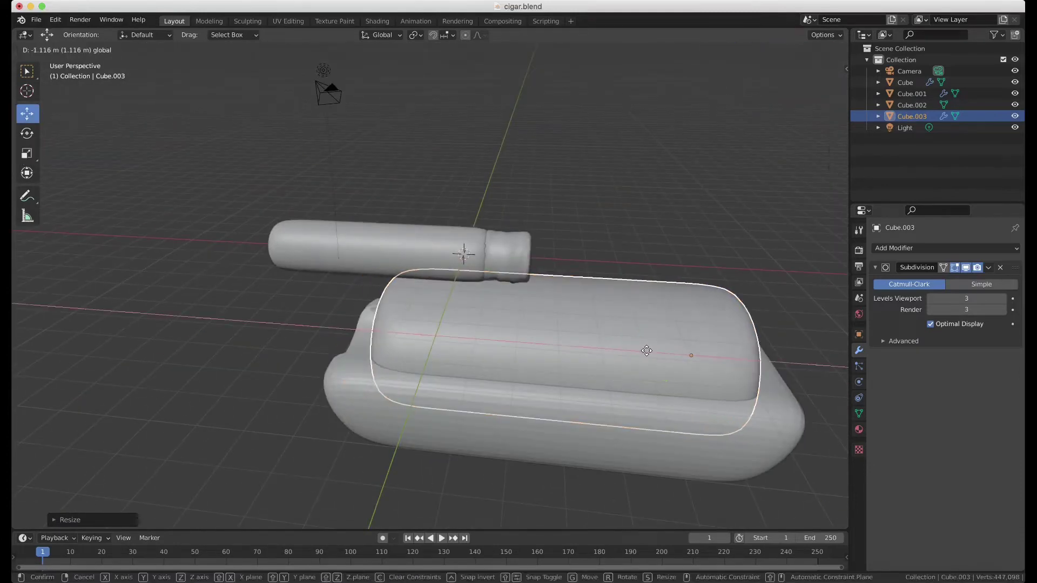
middle_drag(540, 433, 646, 355)
click(946, 248)
click(777, 287)
click(1001, 313)
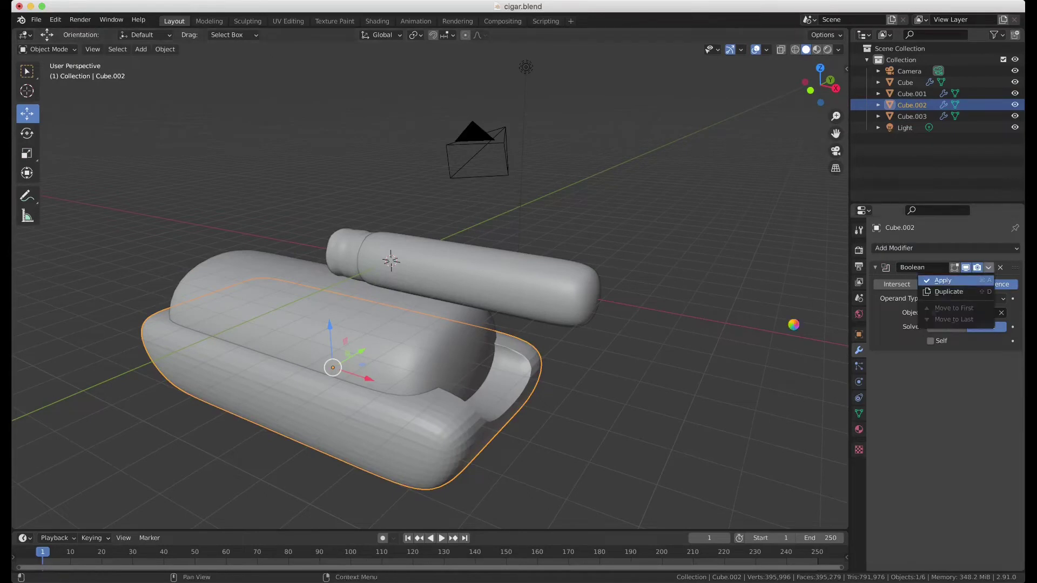
- Delete the leftover cutter, move the ashtray under the cigar, and view in Rendered shading
mouse_move(793, 325)
middle_down()
mouse_move(388, 339)
mouse_move(386, 378)
middle_up()
right_click(385, 378)
click(343, 390)
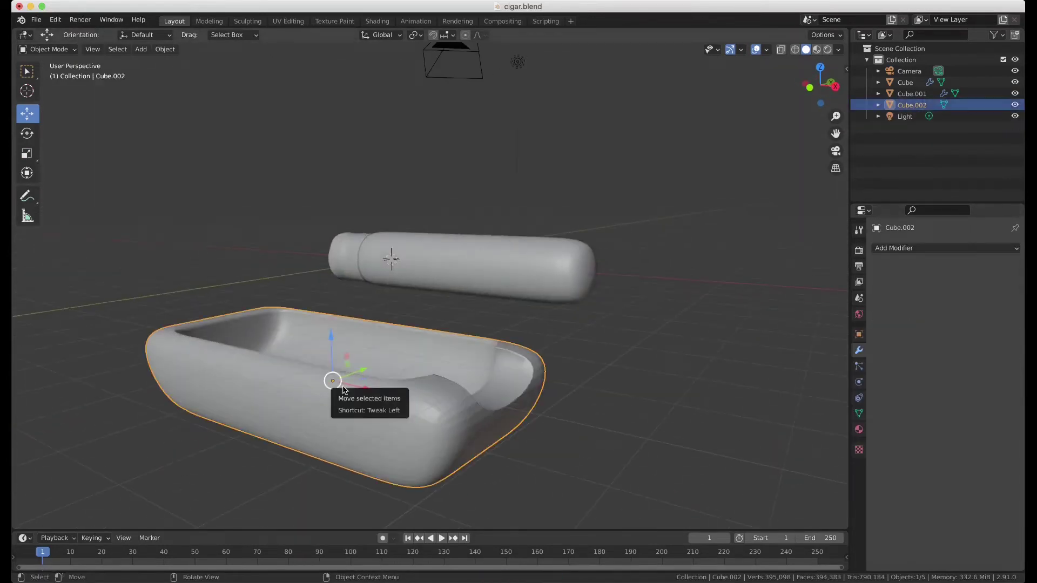
click(945, 248)
middle_drag(805, 394, 379, 281)
drag(378, 303, 340, 244)
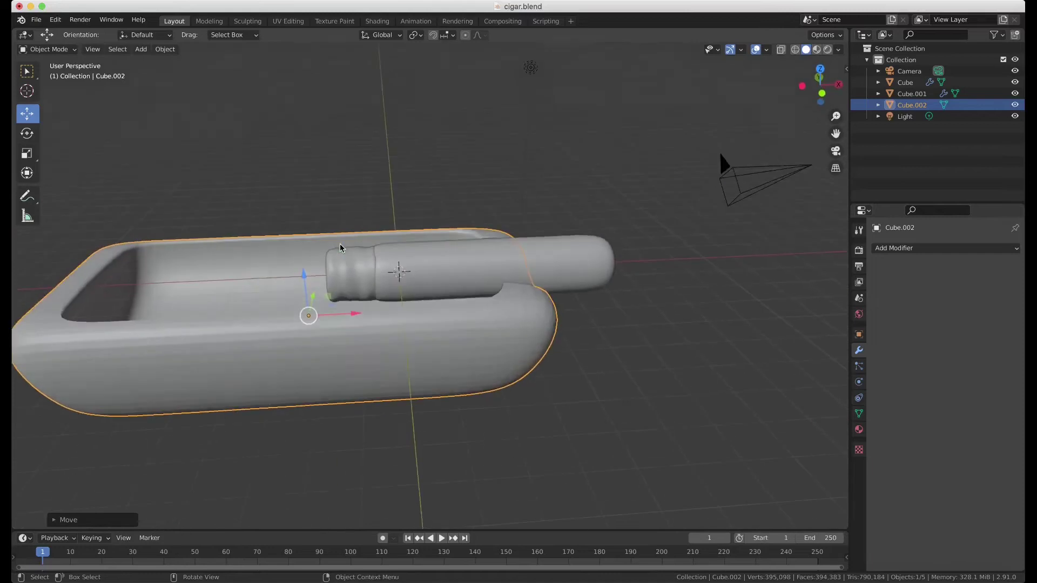
scroll(339, 244, down, 3)
click(828, 49)
middle_drag(751, 187, 512, 173)
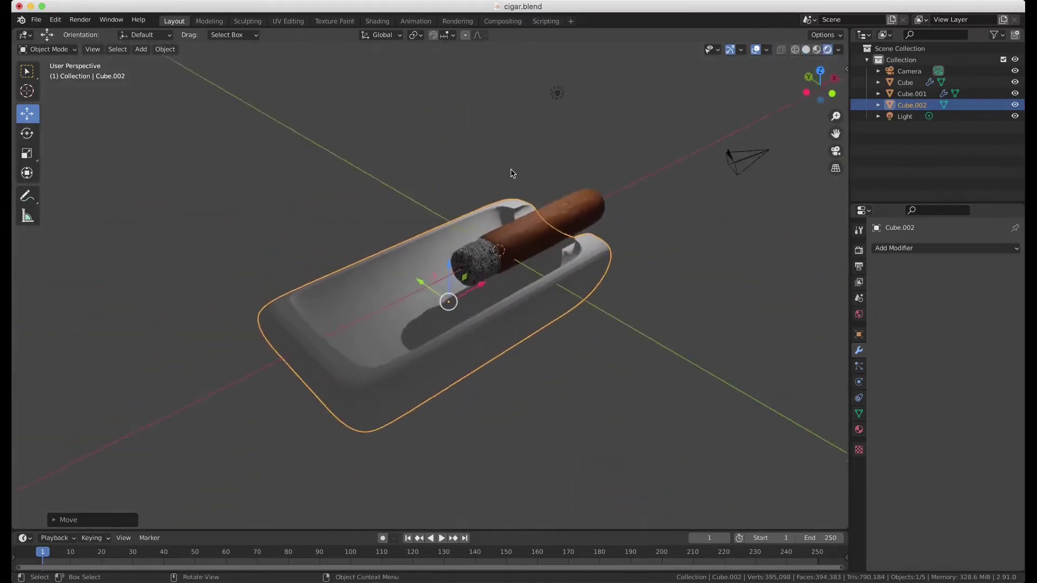
- Enable screen space reflections with refraction, transparent film, Simplify, and the High Contrast look
click(859, 250)
click(873, 380)
click(930, 411)
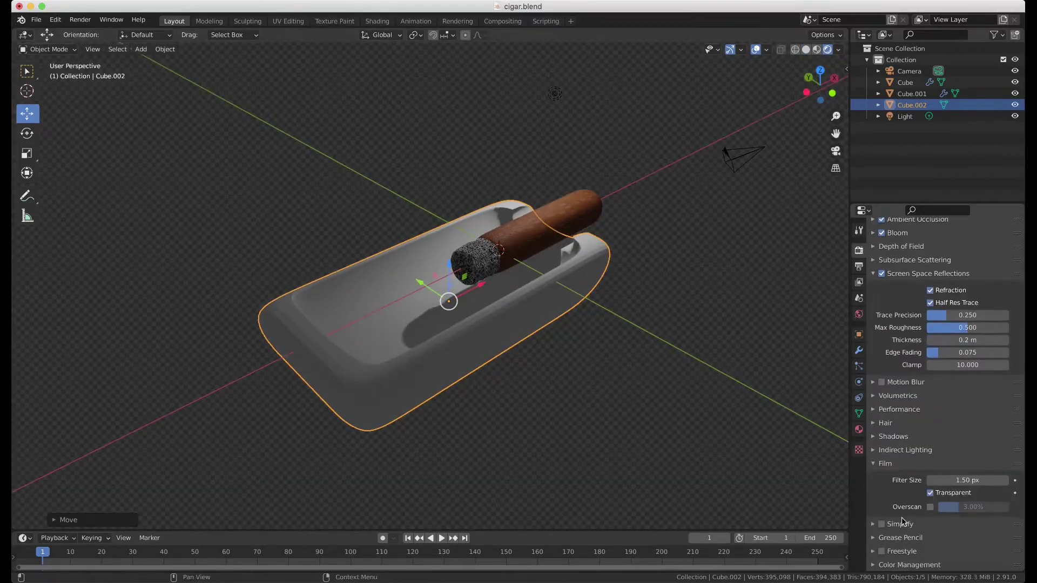
click(882, 443)
click(977, 530)
click(967, 519)
- Add a plane scaled by 10 as the floor and set its height
click(141, 49)
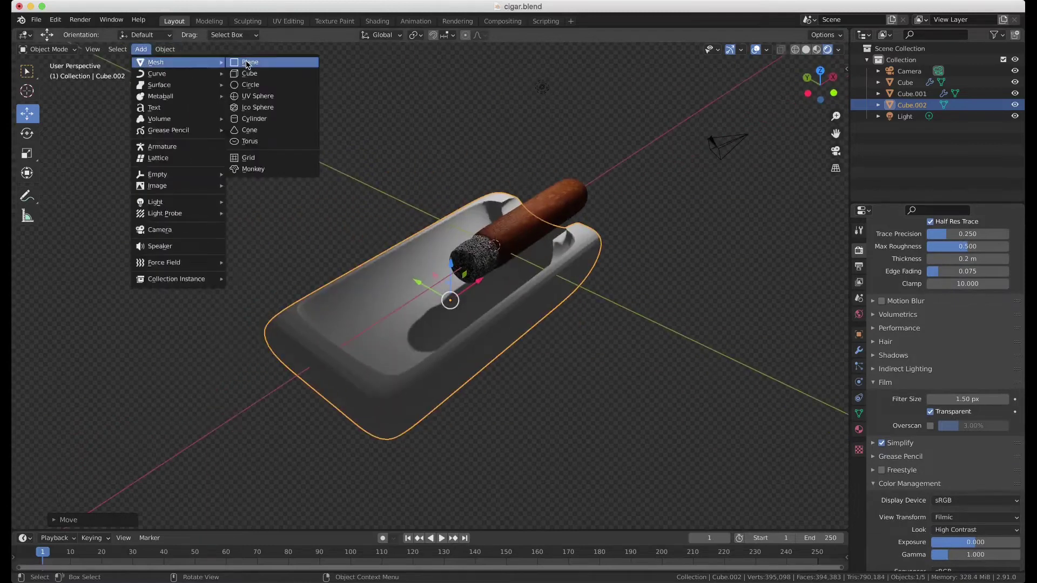
click(254, 63)
text(s10)
key(Return)
mouse_move(534, 259)
middle_down()
mouse_move(493, 297)
mouse_move(414, 273)
mouse_move(419, 92)
mouse_move(410, 82)
middle_up()
key(g)
key(z)
click(504, 277)
- Shrink the ashtray
click(434, 284)
key(s)
click(414, 303)
- Duplicate the light and place the copy at the upper right
click(414, 273)
click(419, 93)
key(shift+d)
key(Escape)
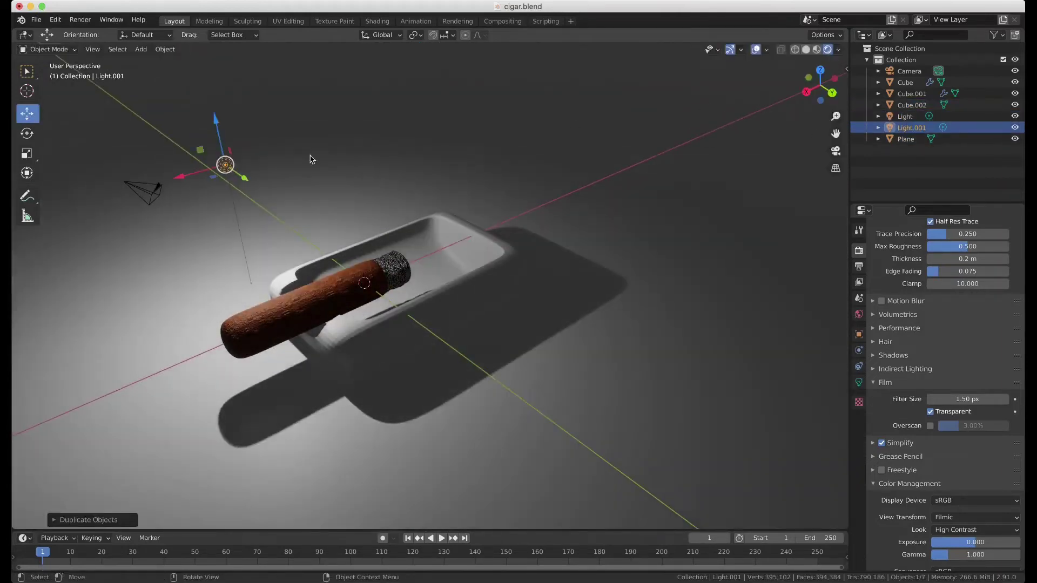
key(g)
click(758, 113)
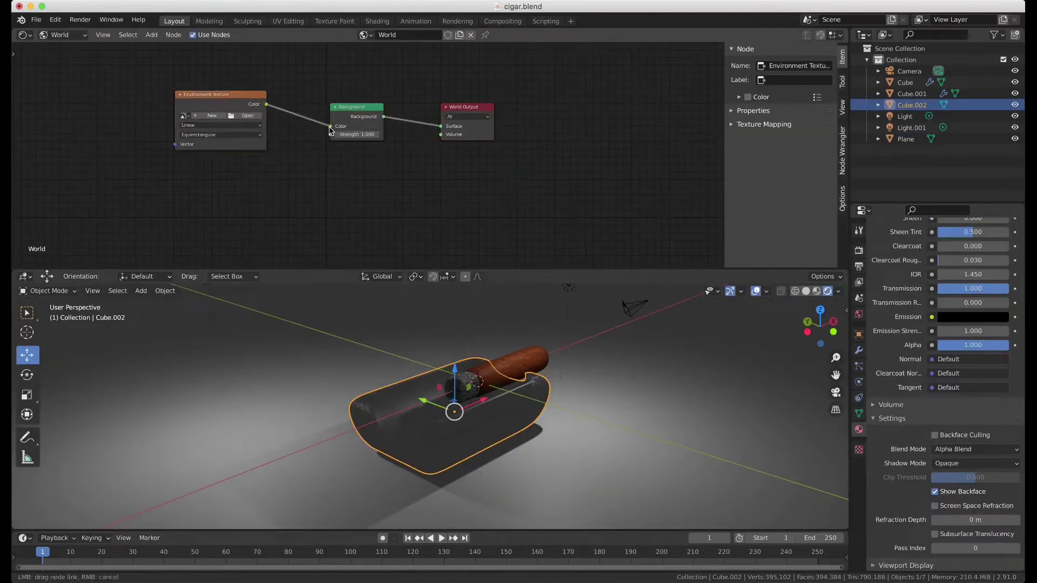
- Link the garage_1k.jpg environment texture into the world background and reposition the light
click(247, 115)
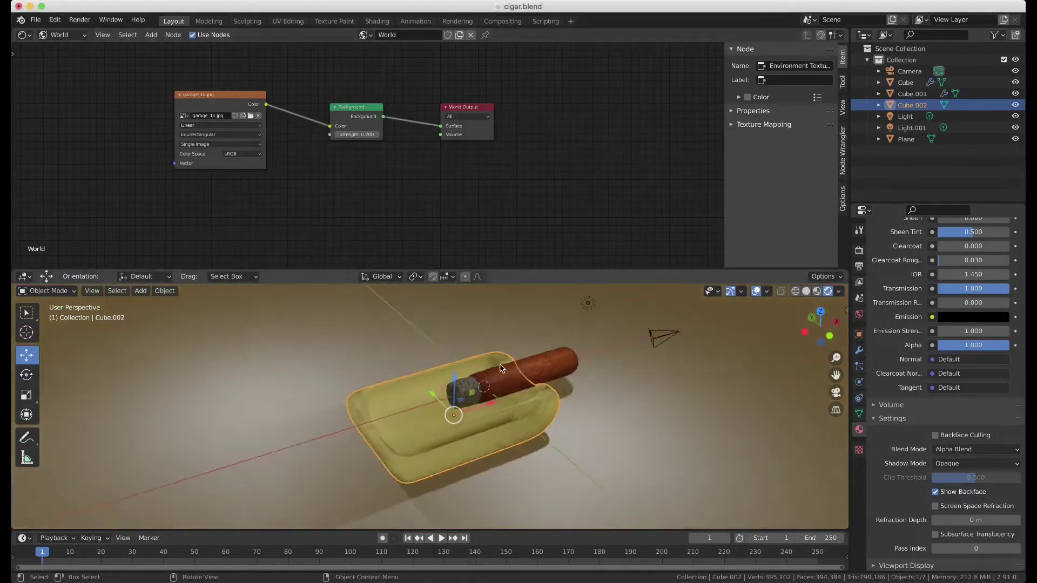
drag(849, 280, 848, 162)
click(530, 167)
middle_drag(540, 216, 584, 184)
mouse_move(590, 93)
mouse_down()
mouse_move(540, 178)
mouse_move(441, 272)
mouse_up()
- Set the light's power to 2000 W
text(2000)
key(Return)
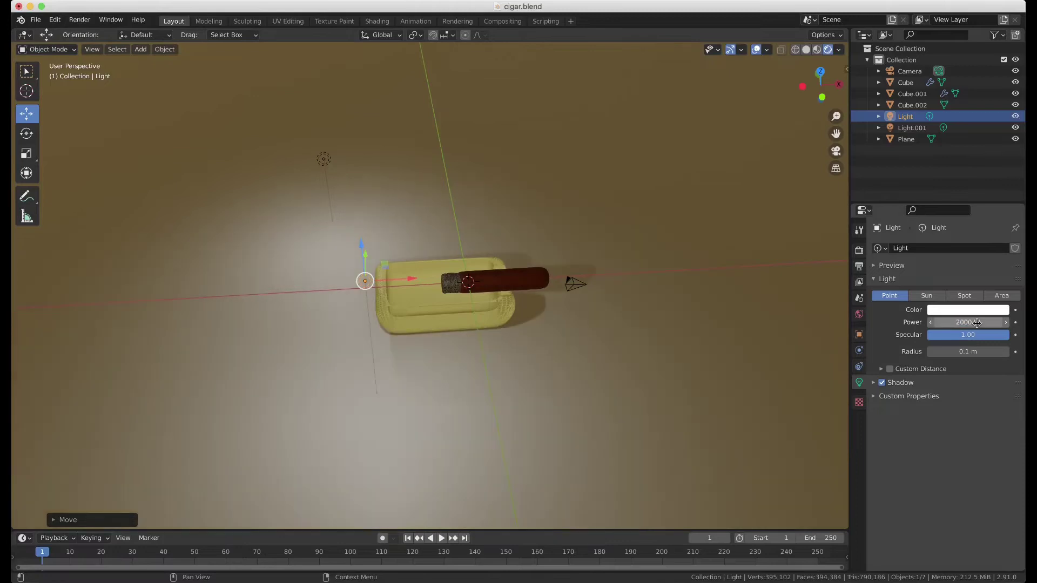
middle_drag(540, 324, 640, 361)
click(639, 361)
- Tint the second light pale purple and duplicate it as a lower, lavender third light
click(331, 211)
click(968, 309)
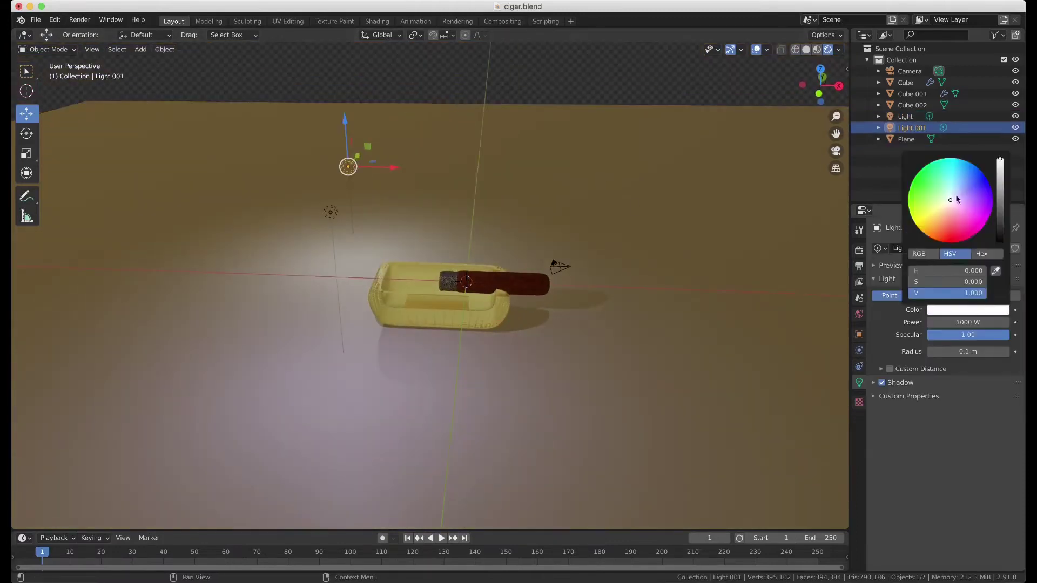
key(shift+d)
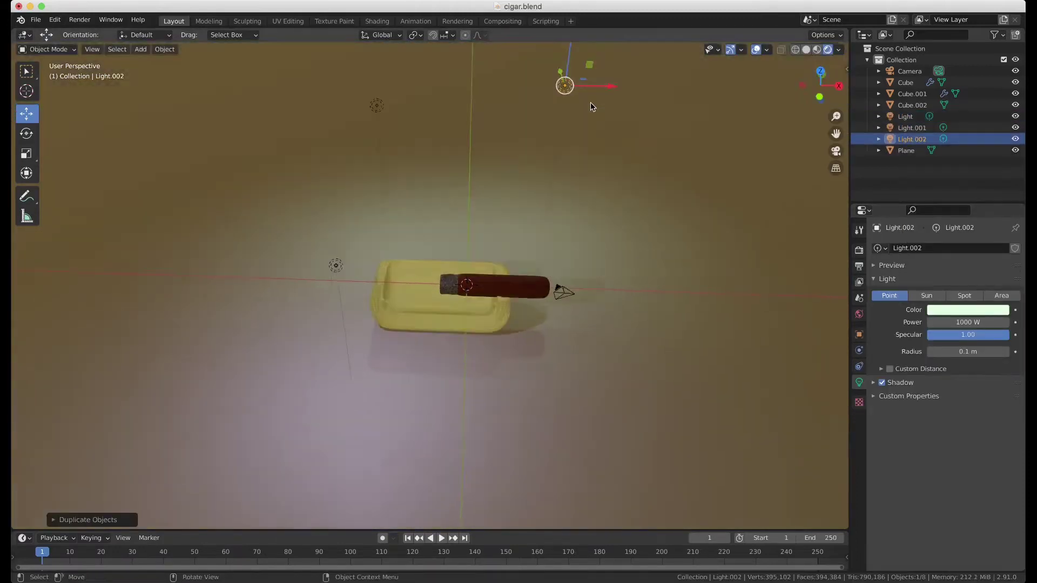
key(z)
click(547, 115)
click(968, 310)
- Duplicate the cigar's ash piece
mouse_move(702, 270)
middle_down()
mouse_move(594, 223)
mouse_move(212, 153)
middle_up()
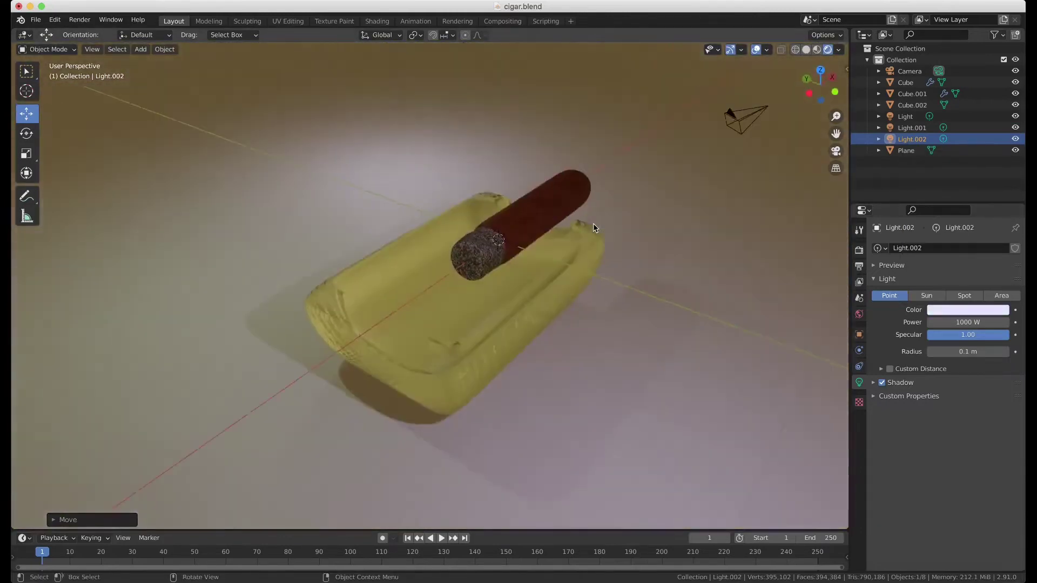
click(478, 259)
key(shift+d)
- Place ash copies in the ashtray and to the left, working in top view
click(462, 344)
click(641, 268)
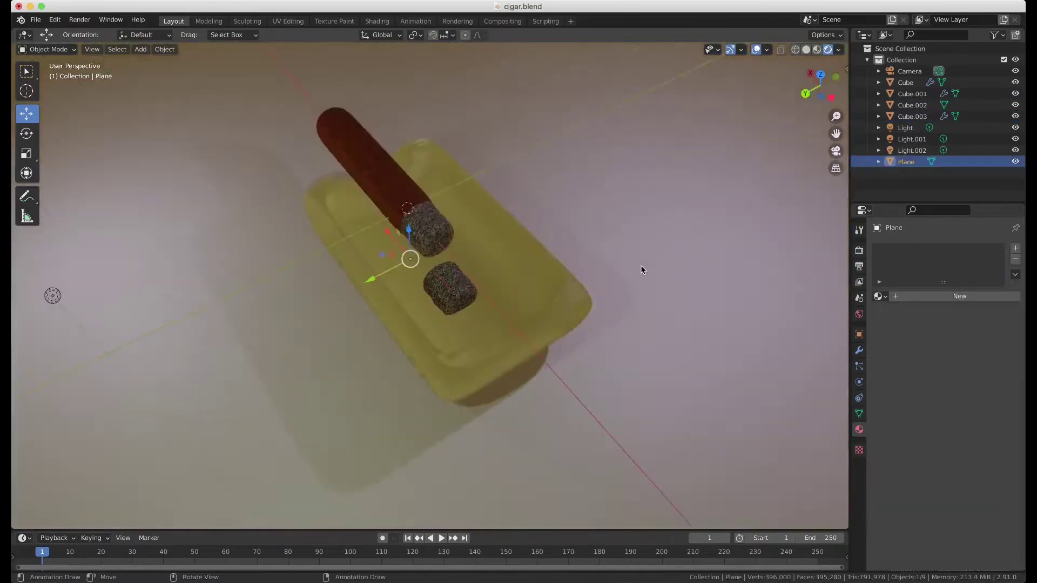
middle_drag(642, 268, 596, 275)
drag(456, 327, 460, 337)
key(KP_Decimal)
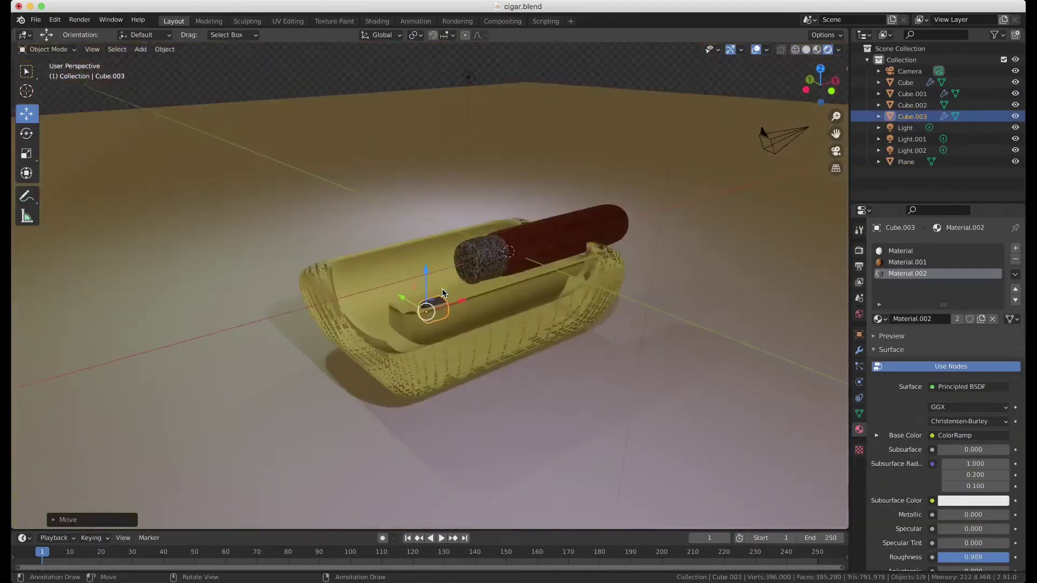
key(KP_7)
key(shift+d)
click(343, 327)
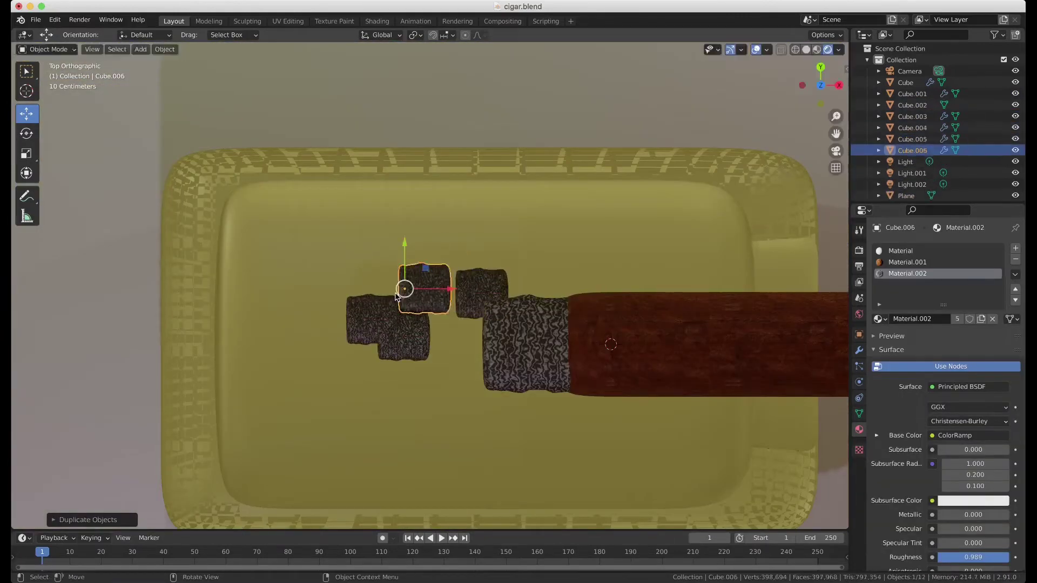
- Tumble another ash chunk to a random angle
middle_drag(407, 393, 356, 318)
click(356, 318)
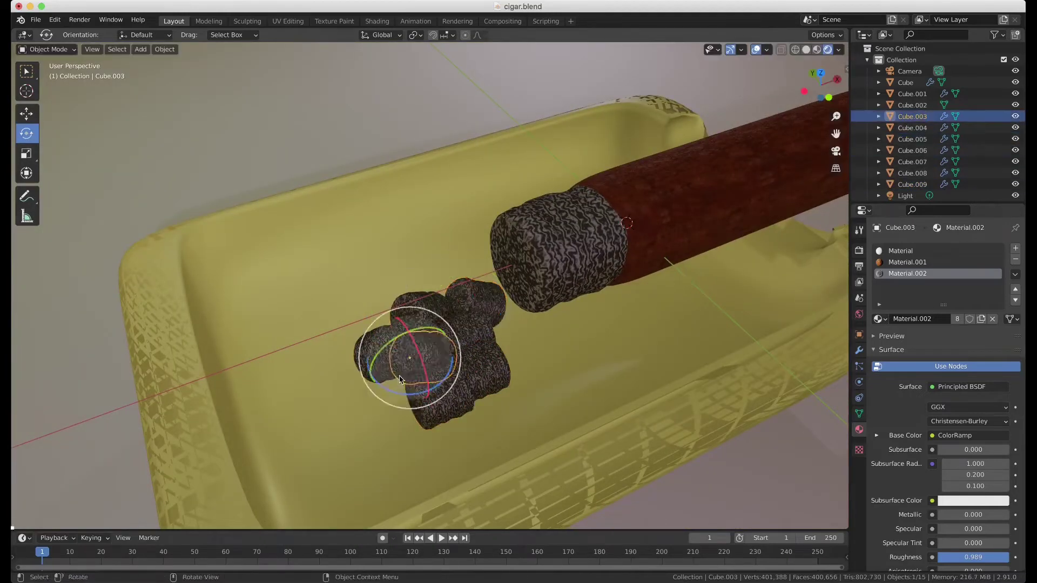
scroll(414, 440, down, 3)
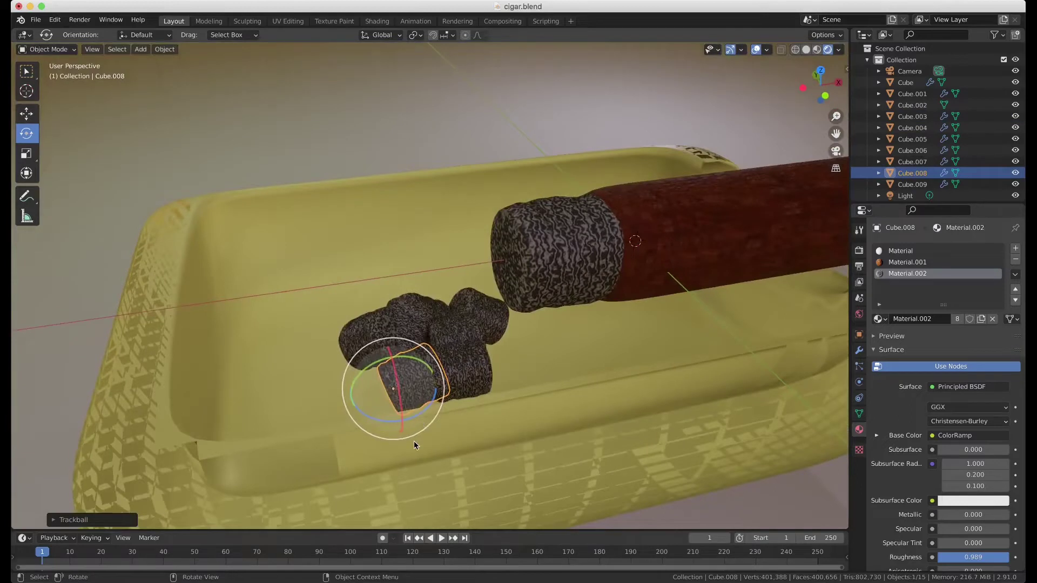
middle_drag(414, 441, 407, 447)
- Delete the extra ash chunks and select the ashtray
key(w)
key(Delete)
click(432, 318)
key(x)
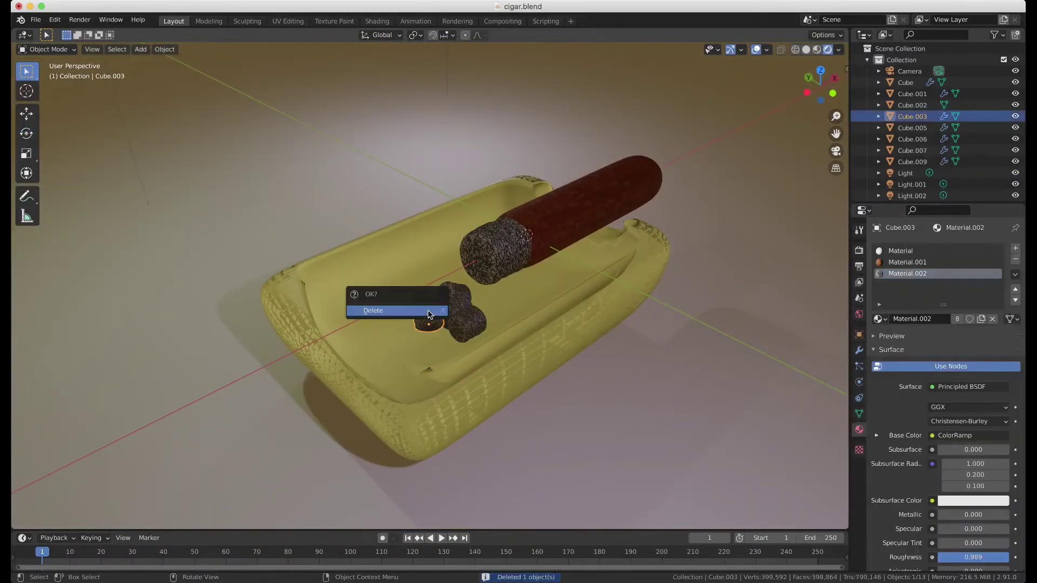
click(464, 318)
key(x)
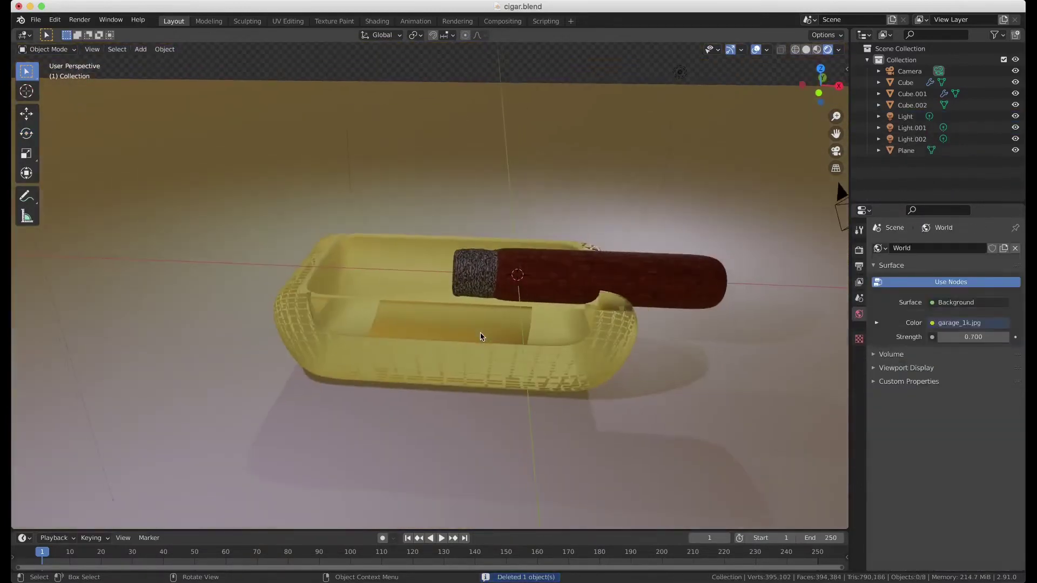
mouse_move(482, 337)
middle_down()
mouse_move(507, 223)
mouse_move(548, 238)
mouse_move(569, 325)
mouse_move(576, 201)
middle_up()
click(487, 254)
- Tint the ashtray glass base colour a pale lavender
click(569, 325)
scroll(967, 338, up, 10)
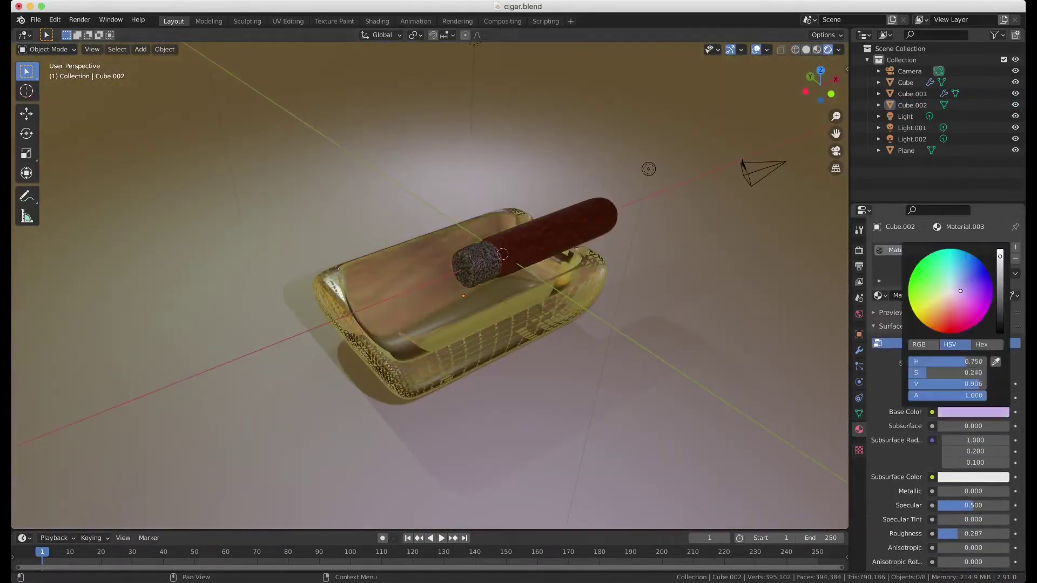
mouse_move(613, 286)
middle_down()
mouse_move(601, 290)
mouse_move(567, 182)
middle_up()
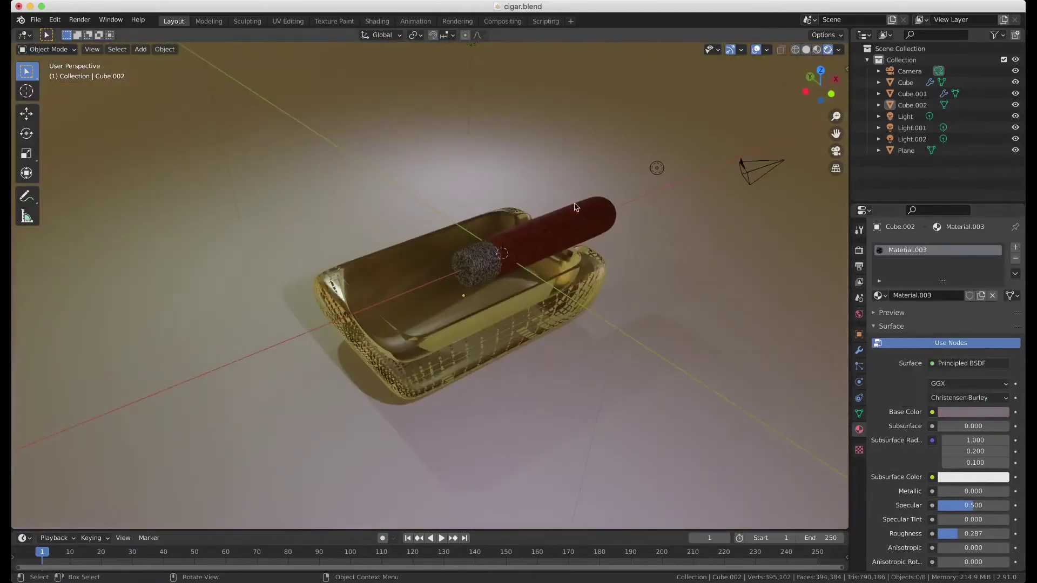
- Add a Subdivision Surface modifier at level 2 to the ashtray Cube.002
click(567, 181)
click(542, 329)
click(859, 351)
click(919, 248)
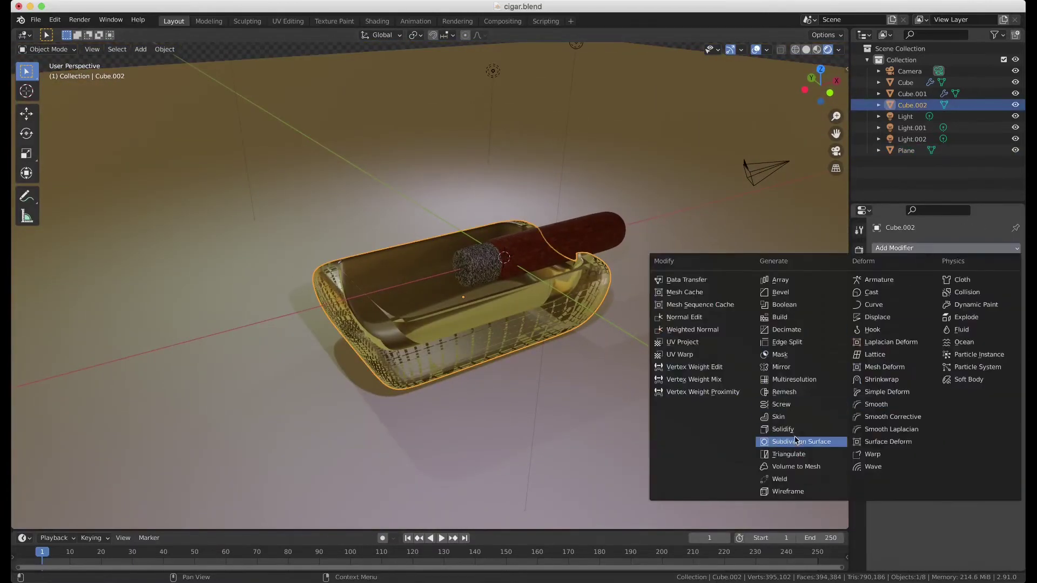
click(790, 442)
scroll(679, 342, up, 3)
middle_drag(679, 342, 678, 344)
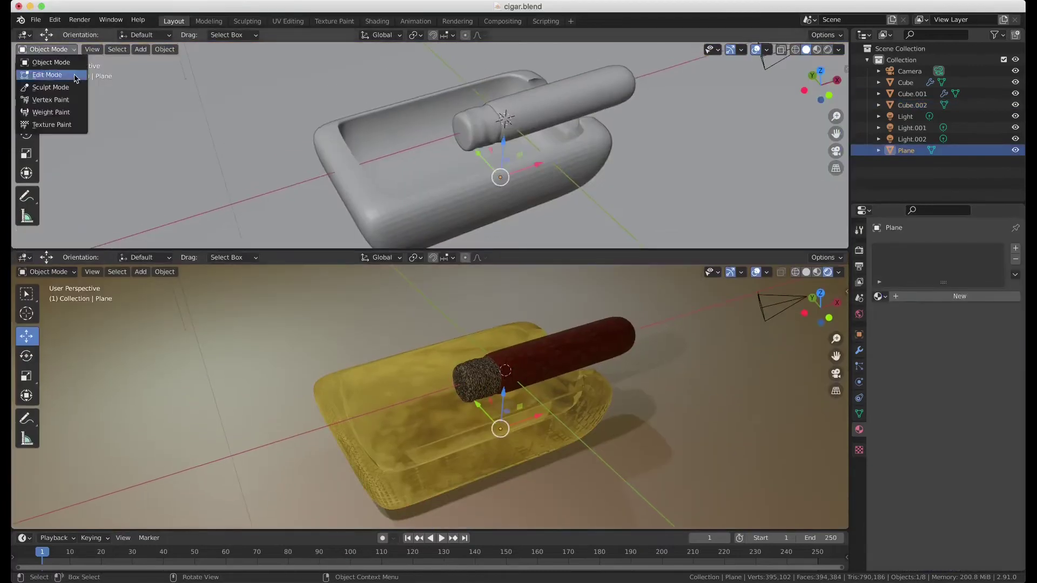
- Give the floor a new material with the Dark-Wooden-Floor image feeding Base Color
click(454, 34)
click(151, 35)
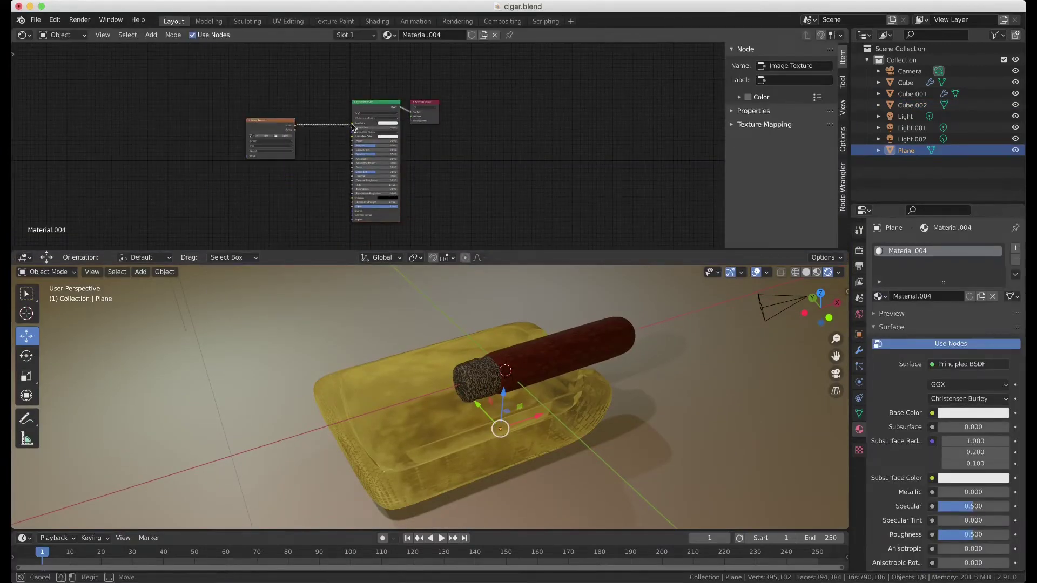
drag(352, 127, 352, 124)
click(230, 129)
double_click(659, 196)
click(210, 138)
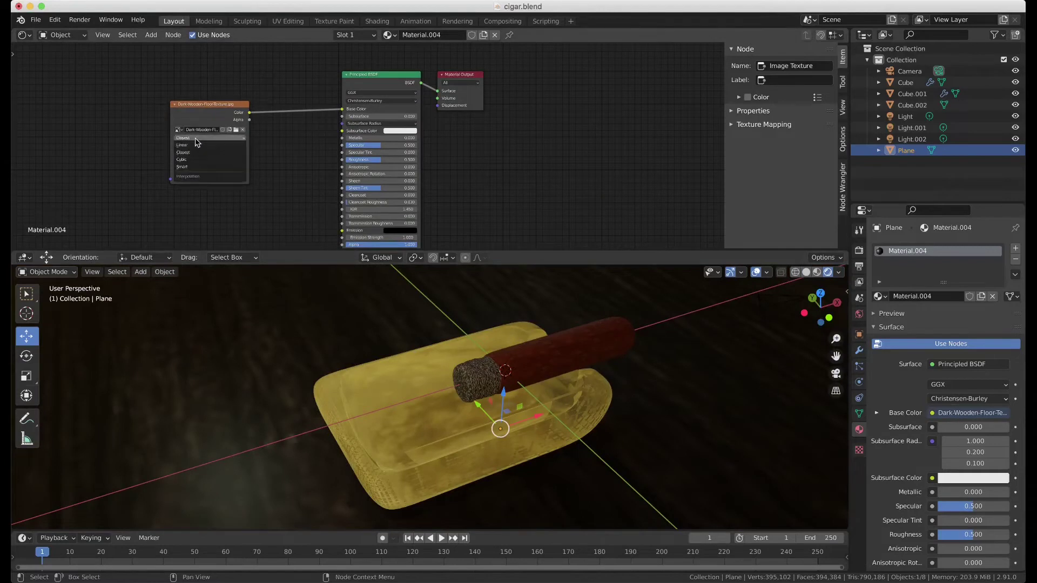
- Add mapping to the wood texture, rescale and rotate it 90°, and adjust roughness
key(ctrl+t)
scroll(208, 208, up, 1)
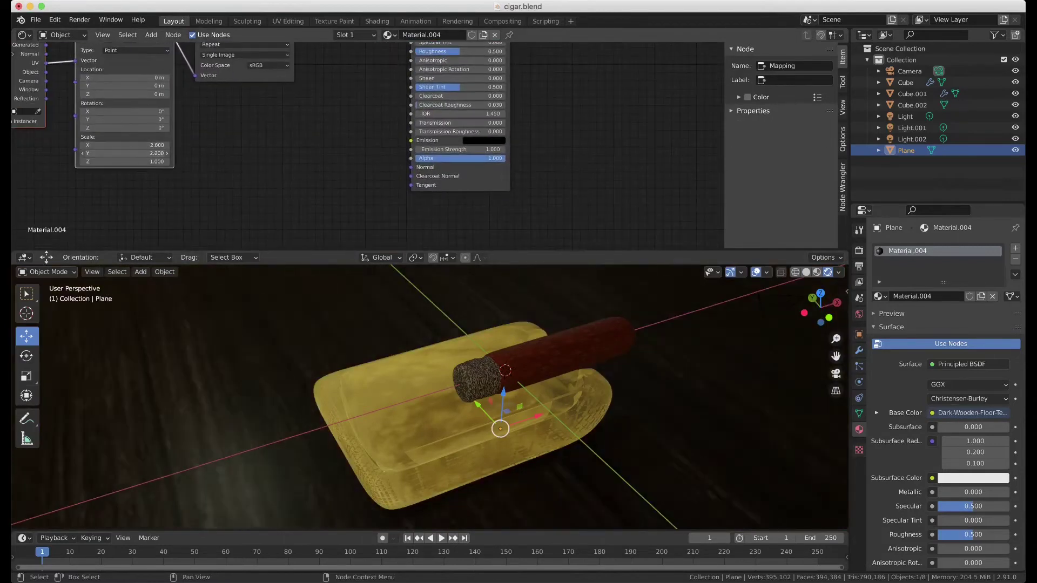
drag(124, 161, 216, 228)
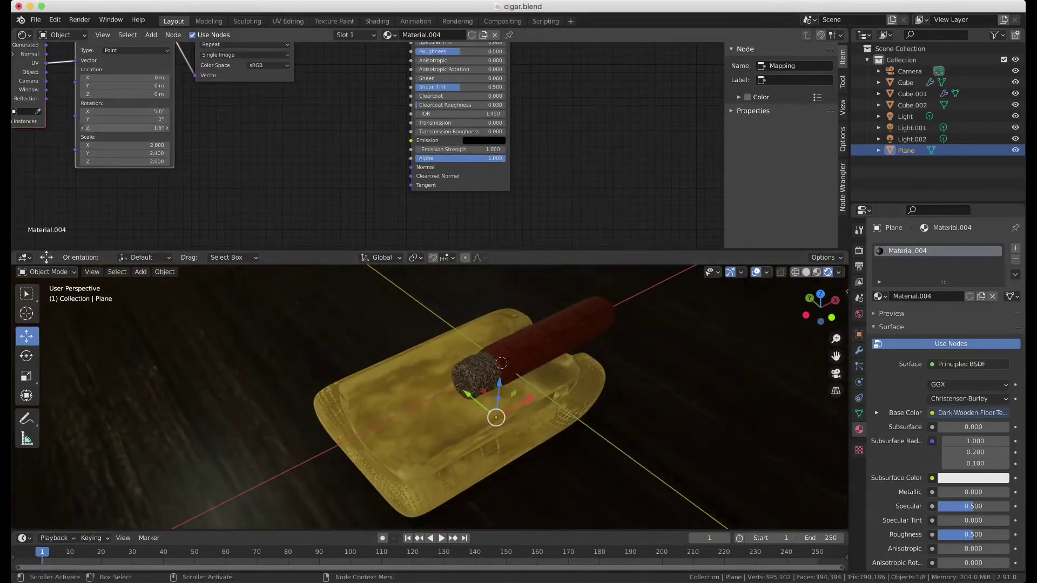
key(Return)
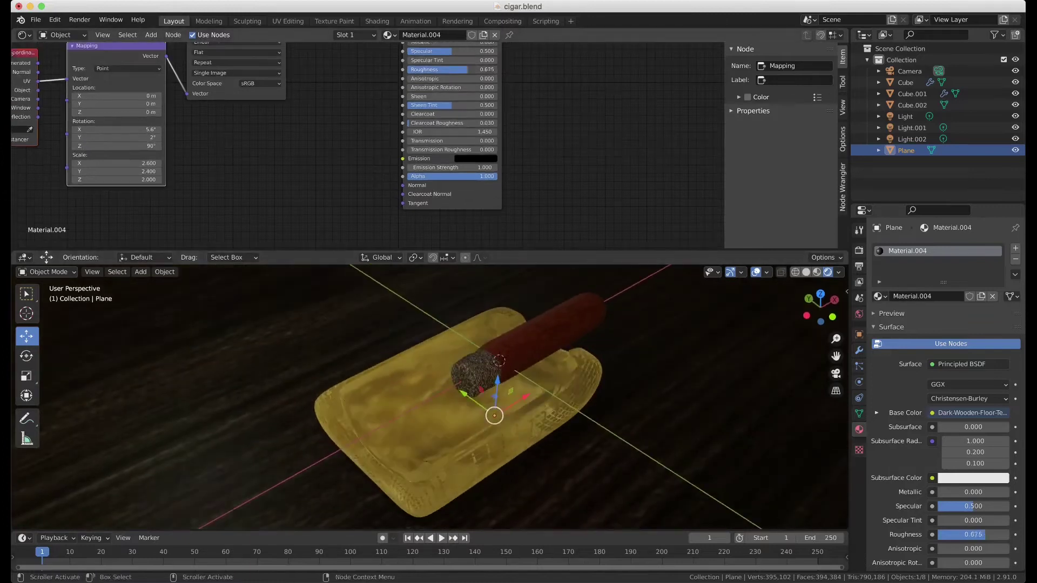
middle_drag(475, 378, 513, 336)
middle_drag(410, 162, 292, 162)
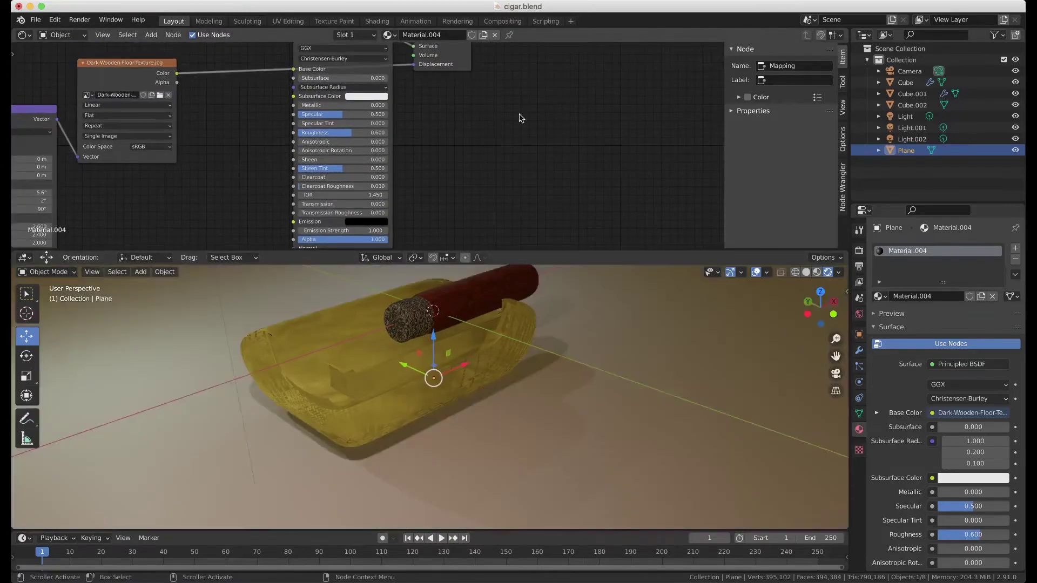
- Add a Bright/Contrast node to the floor texture with contrast -6.600
click(599, 79)
click(247, 109)
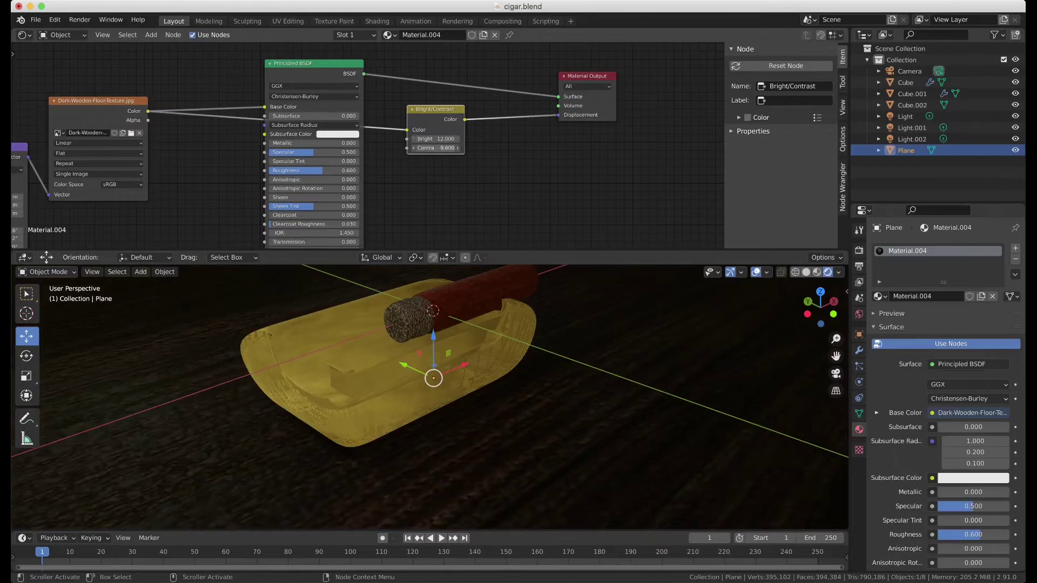
middle_drag(502, 403, 510, 405)
drag(112, 100, 91, 66)
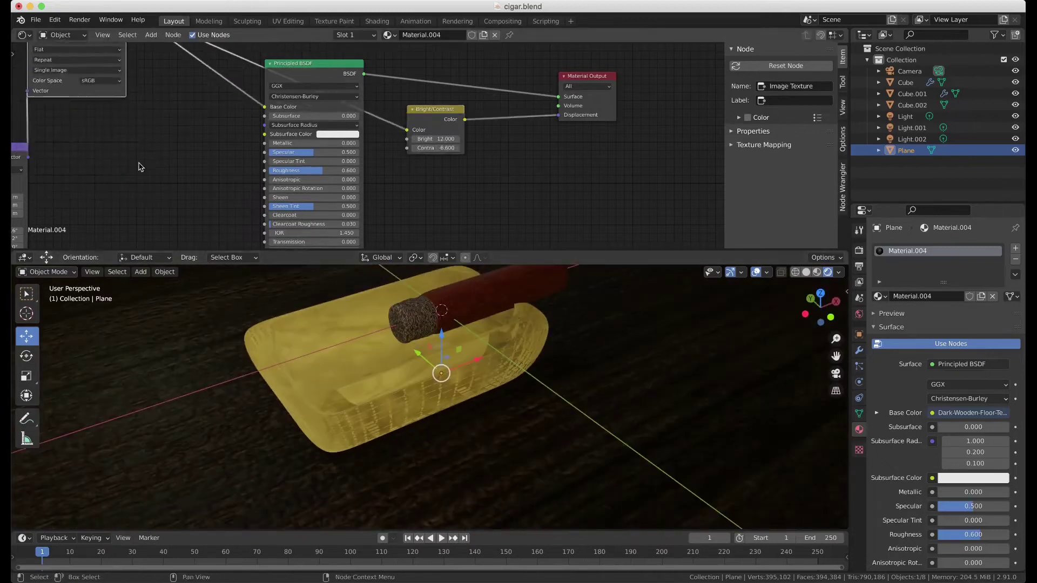
- Insert a second Bright/Contrast node before Base Color and give the floor a slight Metallic value
middle_drag(139, 167, 133, 206)
click(151, 35)
click(249, 108)
click(194, 125)
click(218, 138)
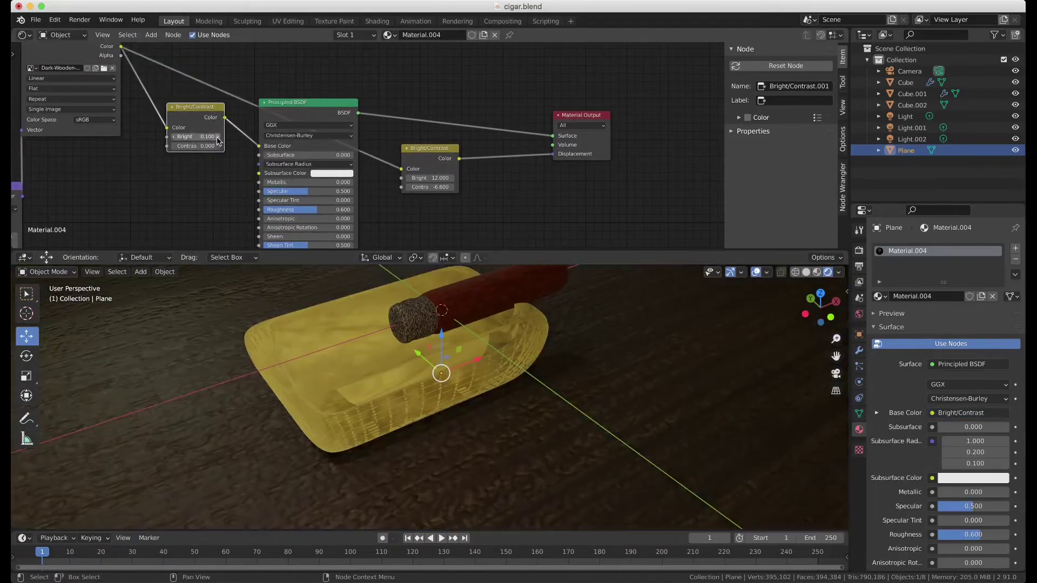
drag(218, 138, 194, 138)
drag(302, 182, 310, 182)
- Maximize the 3D view without overlays and save cigar.blend
middle_drag(539, 455, 546, 454)
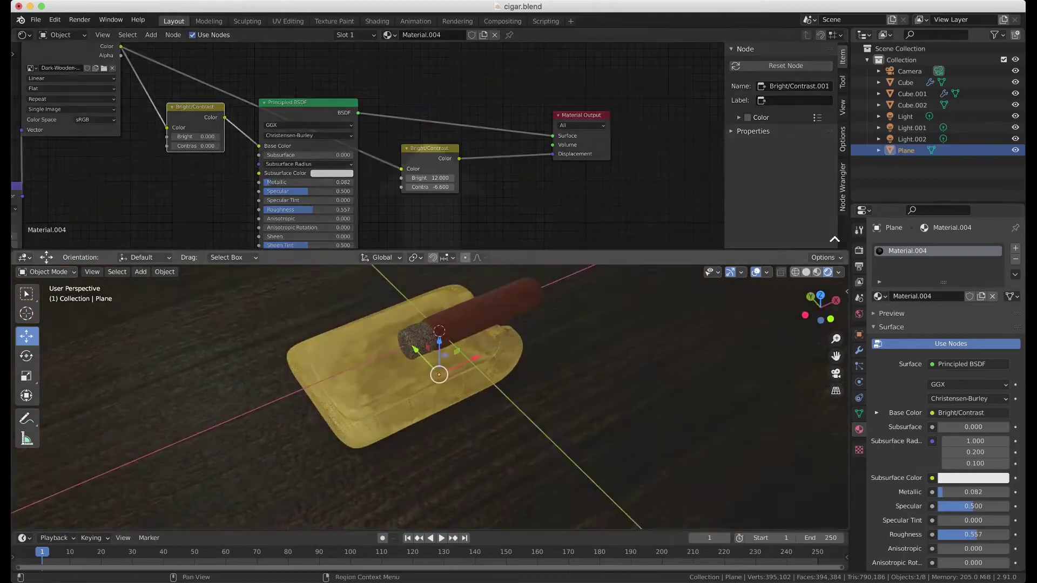
key(ctrl+space)
click(756, 49)
middle_drag(651, 290, 653, 289)
key(shift+a)
click(97, 162)
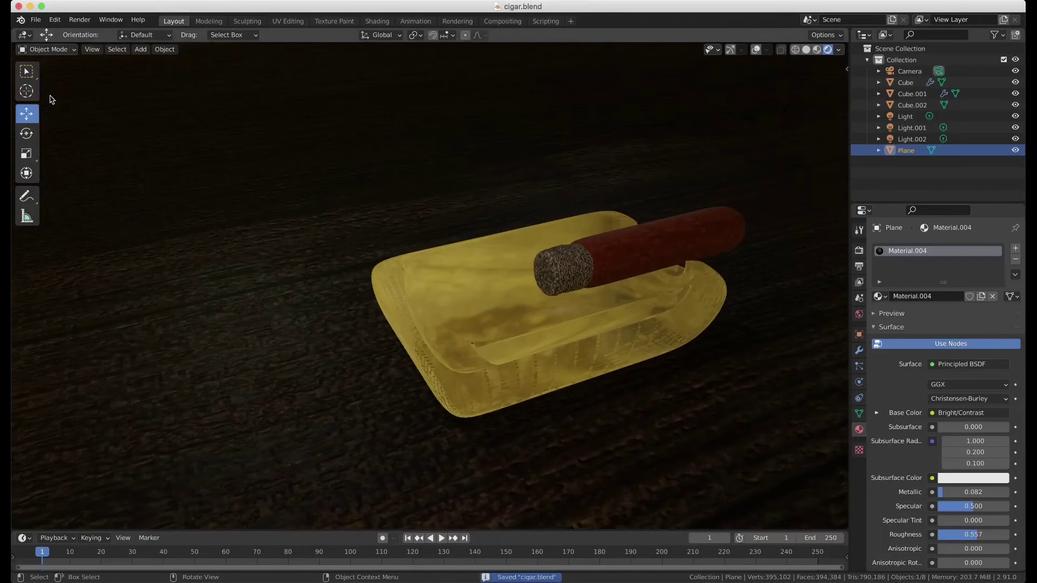
- Add a plane, enlarge it, stand it upright at X rotation 90° and raise it
key(z)
key(shift+alt+z)
key(s)
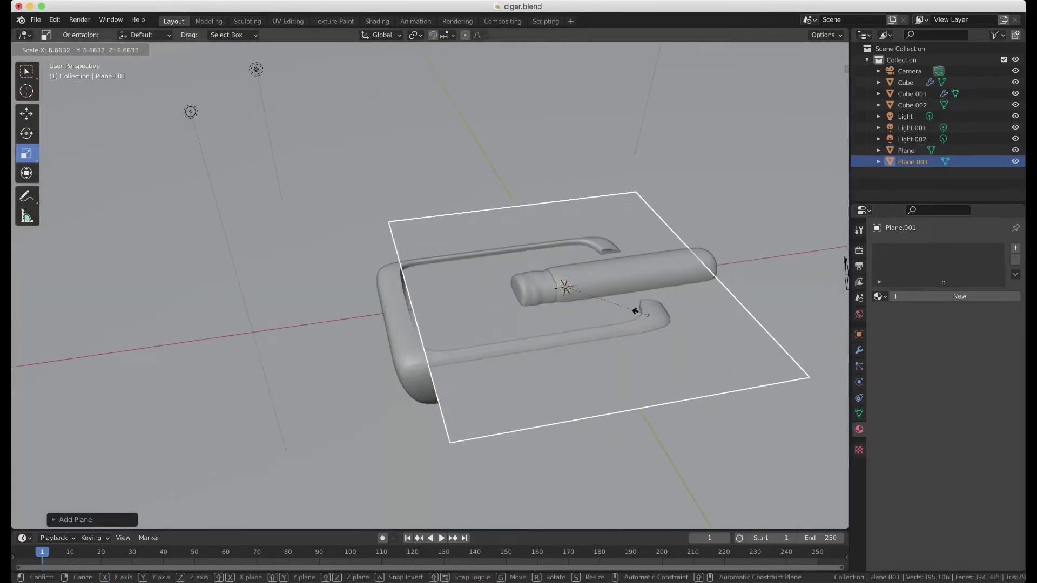
click(858, 335)
double_click(962, 319)
text(90)
key(Return)
key(shift+space)
key(g)
drag(562, 249, 543, 111)
middle_drag(543, 111, 602, 169)
key(z)
- Load smoke_PNG55185.png into an Image Texture node and connect it to Base Color
drag(13, 43, 50, 204)
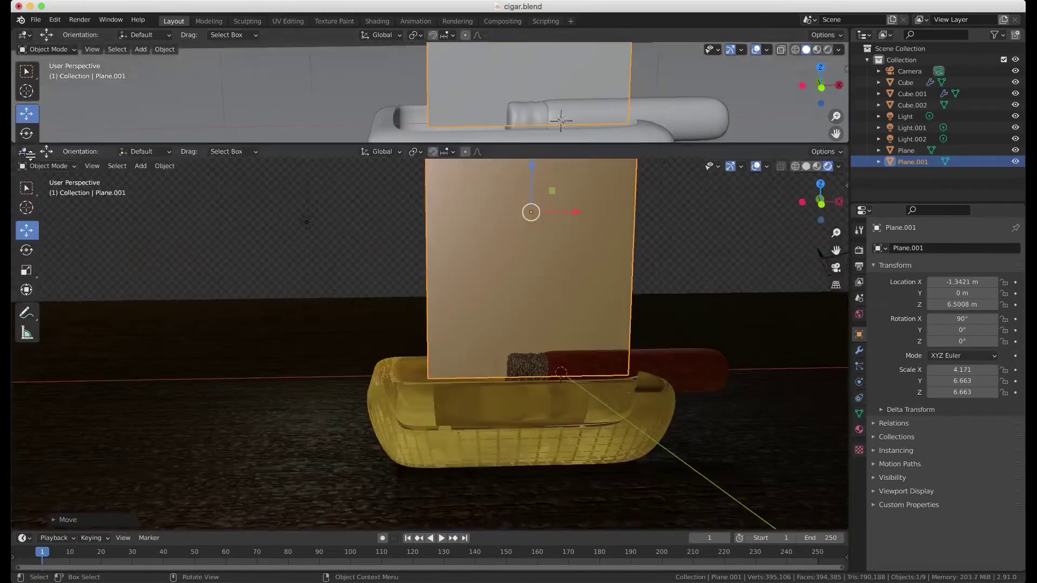
key(shift+F3)
click(246, 188)
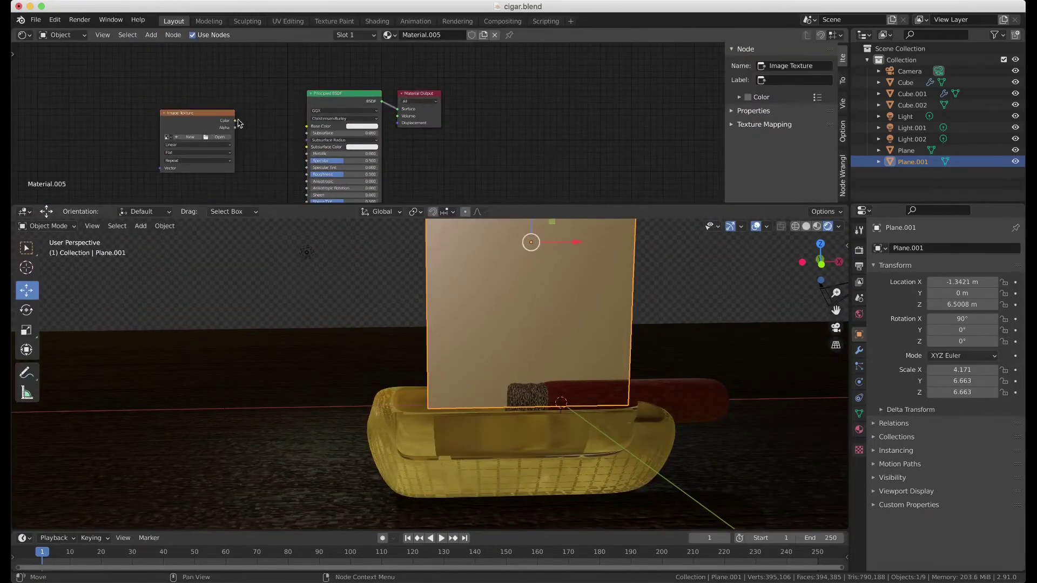
drag(235, 121, 307, 126)
- Set the smoke material to Alpha Blend and drive its Alpha from the smoke image
click(859, 429)
scroll(921, 483, down, 10)
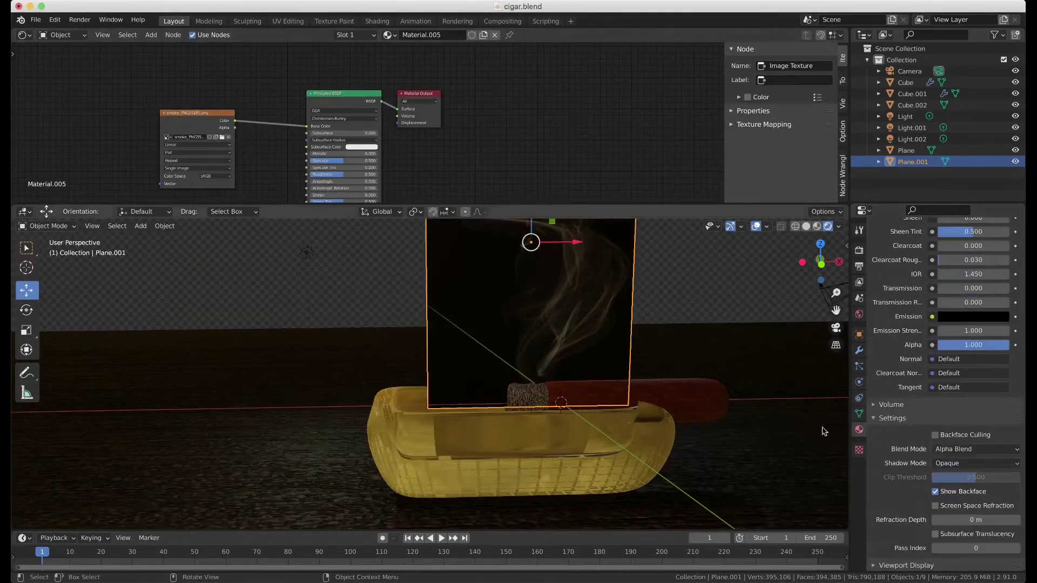
click(977, 449)
click(963, 478)
ctrl+scroll(956, 450, down, 1)
middle_drag(675, 405, 764, 364)
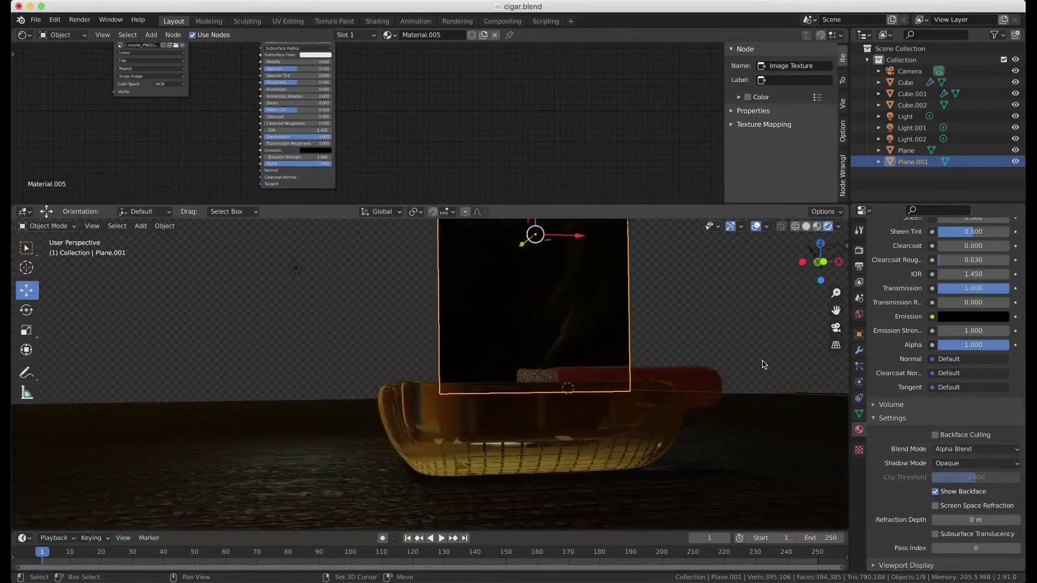
drag(319, 164, 265, 164)
key(ctrl+z)
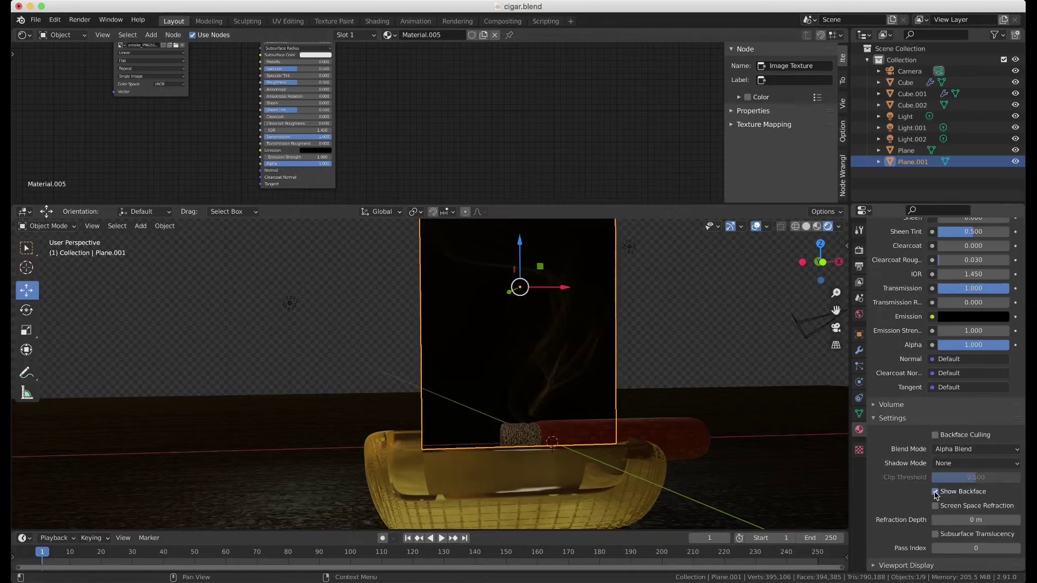
drag(187, 44, 306, 146)
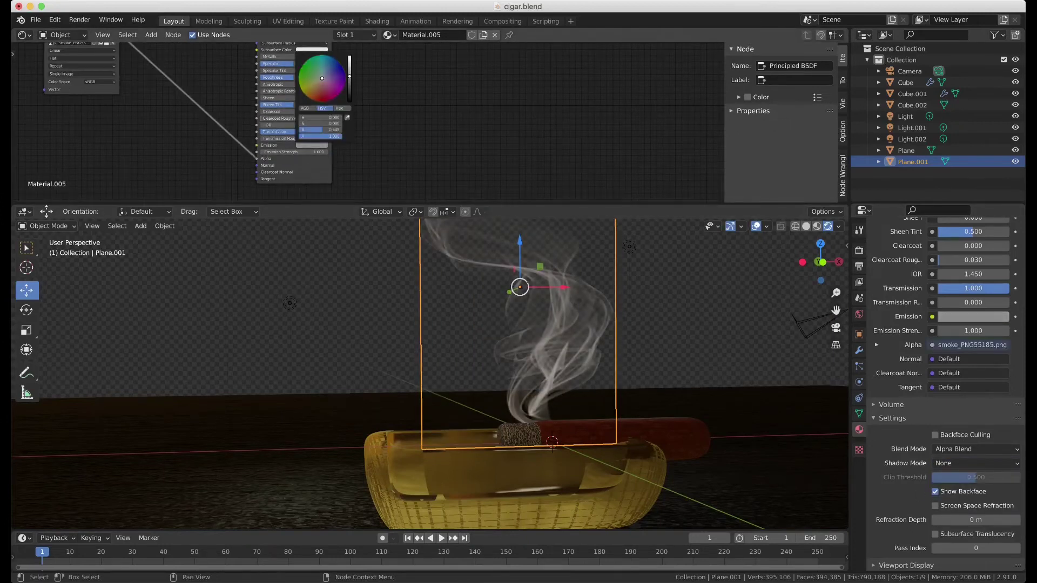
- Move the smoke plane into place above the cigar
drag(519, 287, 548, 280)
mouse_move(549, 279)
middle_down()
mouse_move(443, 284)
mouse_move(459, 303)
mouse_move(425, 352)
middle_up()
key(g)
click(471, 312)
- Duplicate the smoke plane twice, rotating each copy around the cigar
key(shift+d)
middle_drag(525, 380, 303, 321)
key(shift+d)
key(r)
key(Return)
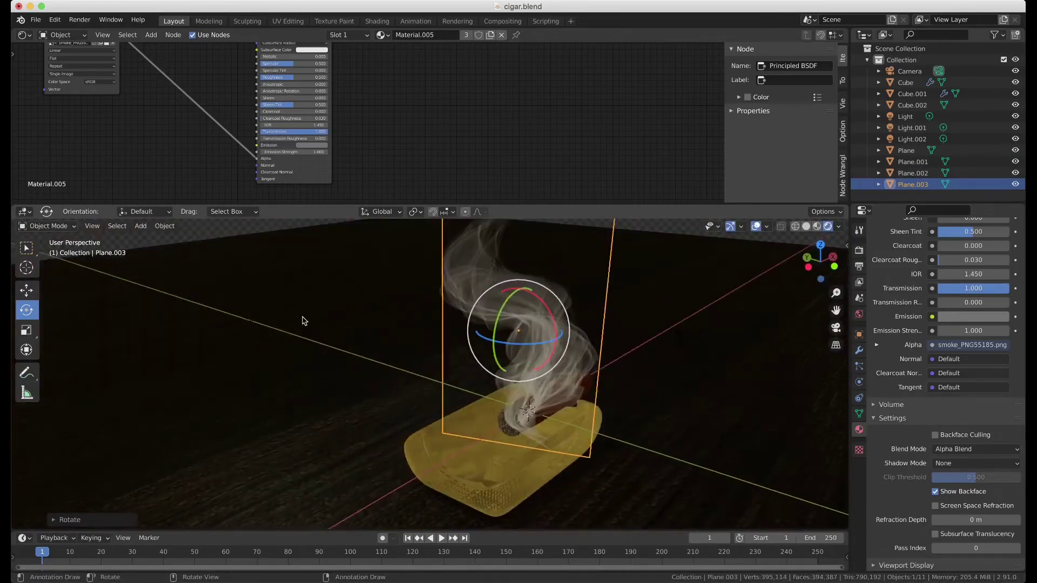
middle_drag(489, 323, 519, 303)
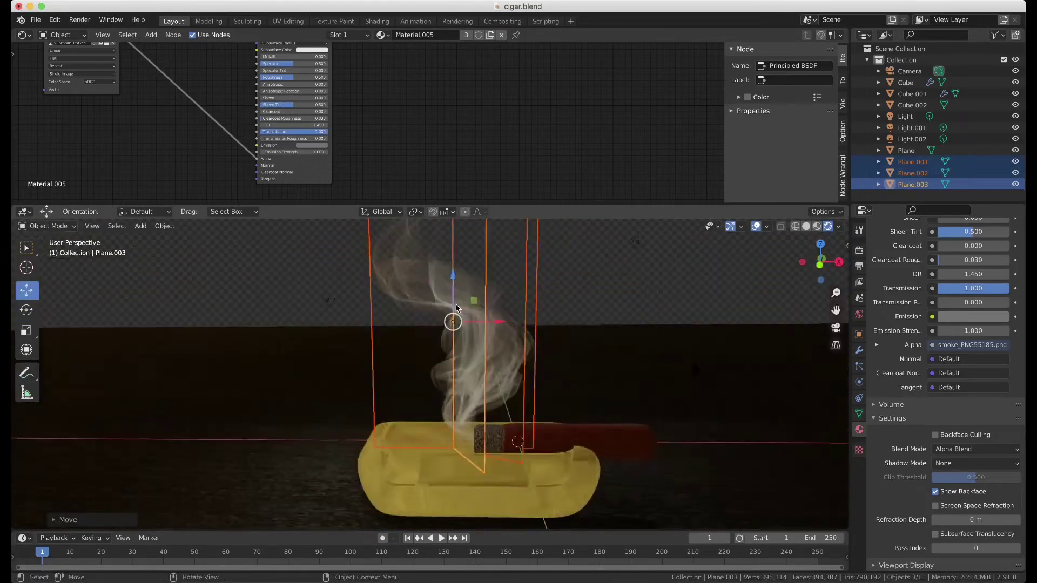
- View the scene through the camera and raise World Strength to 1.000
key(alt+a)
key(ctrl+space)
key(KP_0)
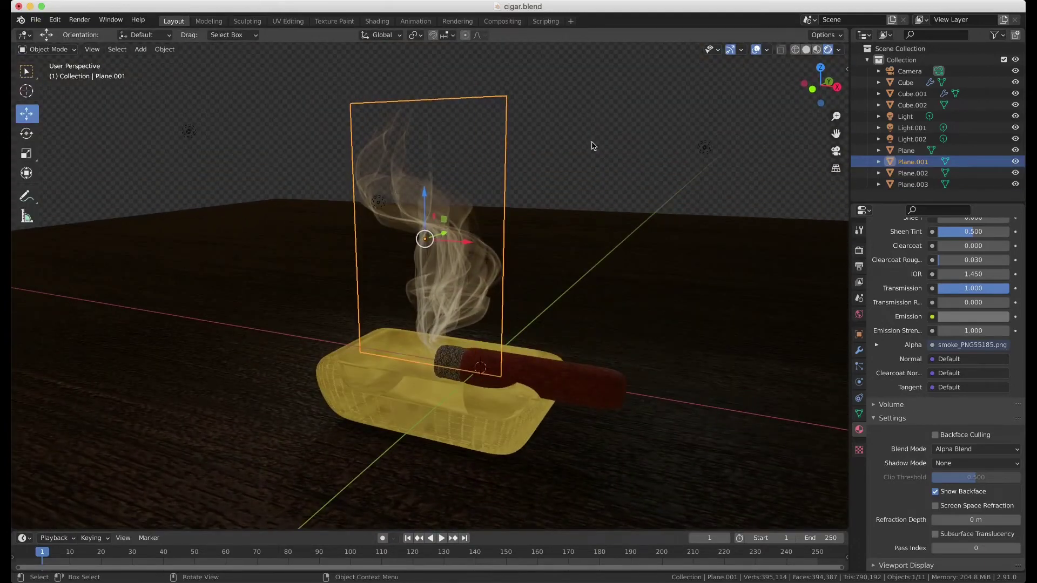
drag(942, 342, 1002, 375)
scroll(747, 292, left, 5)
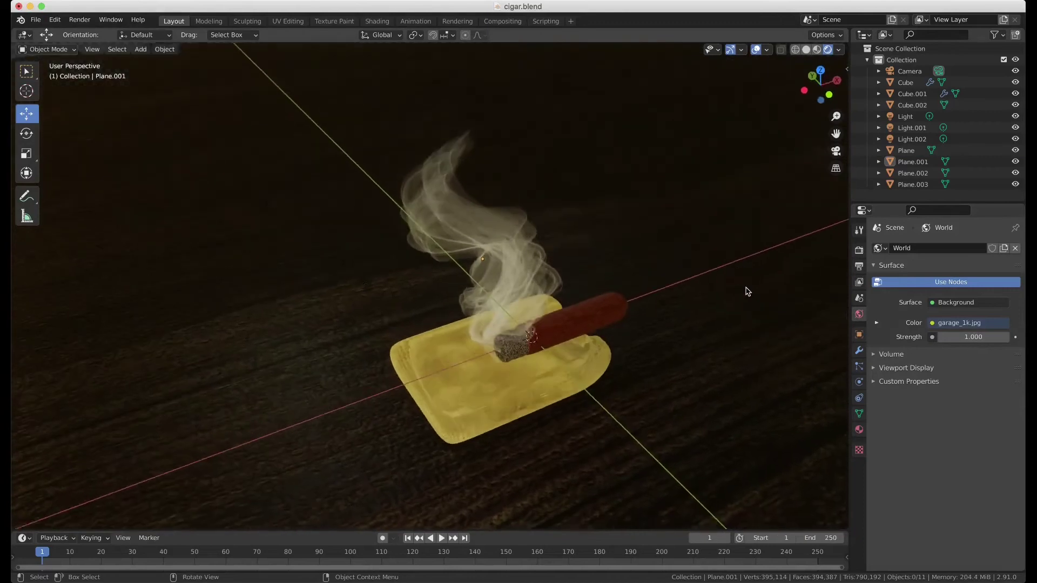
scroll(747, 291, left, 5)
- Add a large plane and rotate it upright as a back wall behind the ashtray
scroll(747, 292, left, 5)
click(140, 49)
click(249, 65)
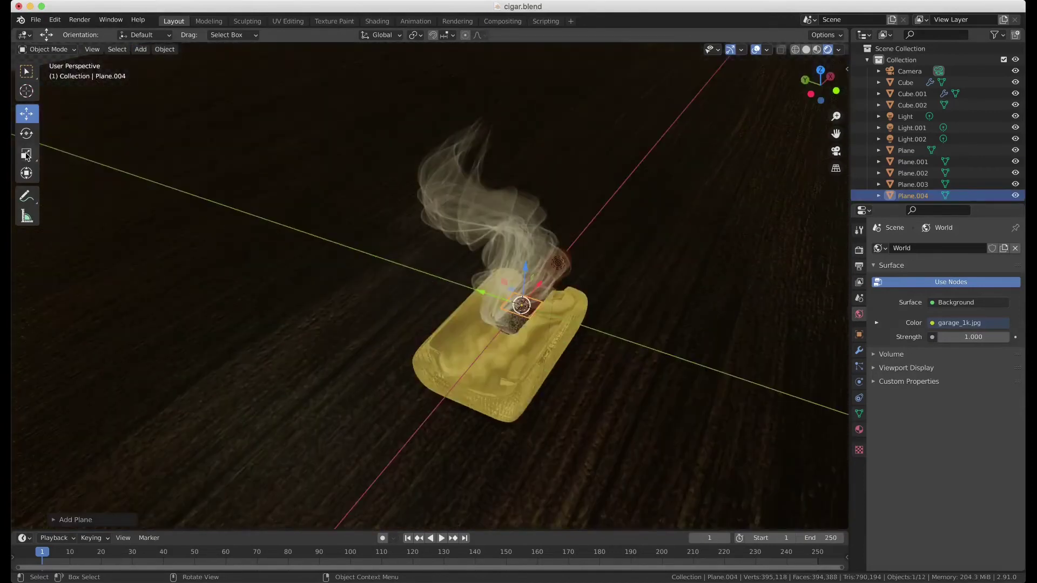
key(x)
click(424, 247)
key(r)
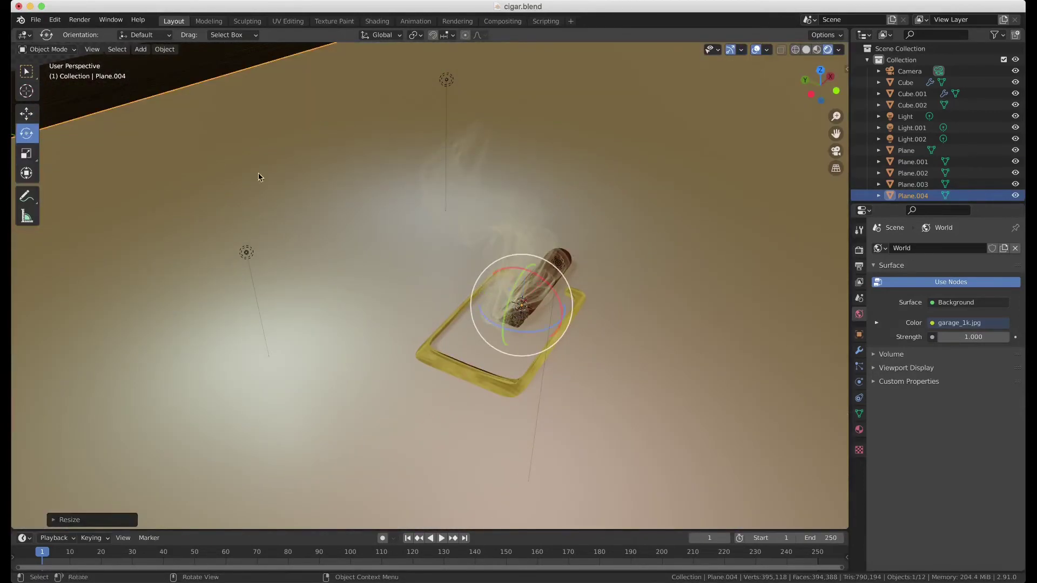
click(859, 334)
scroll(301, 252, left, 5)
scroll(300, 251, up, 5)
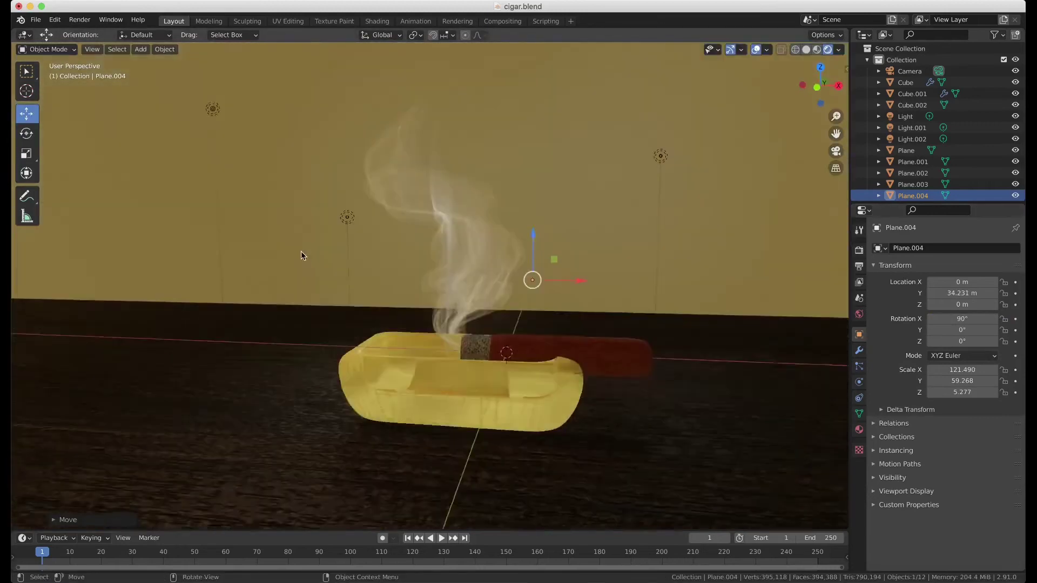
- Darken the back wall's base colour
click(858, 429)
click(972, 412)
drag(935, 319, 950, 292)
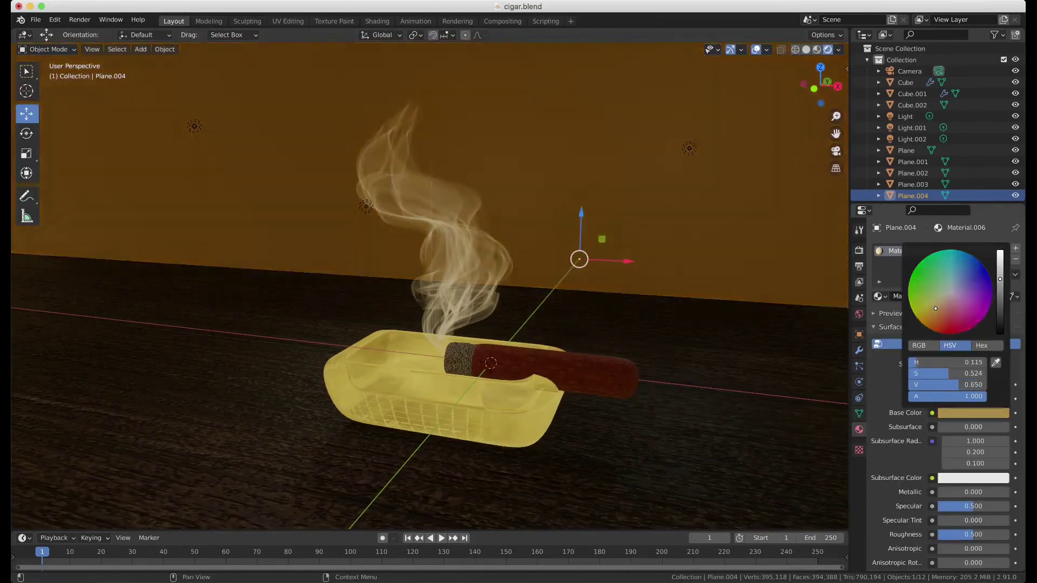
scroll(950, 292, down, 3)
scroll(618, 275, left, 5)
scroll(620, 278, left, 5)
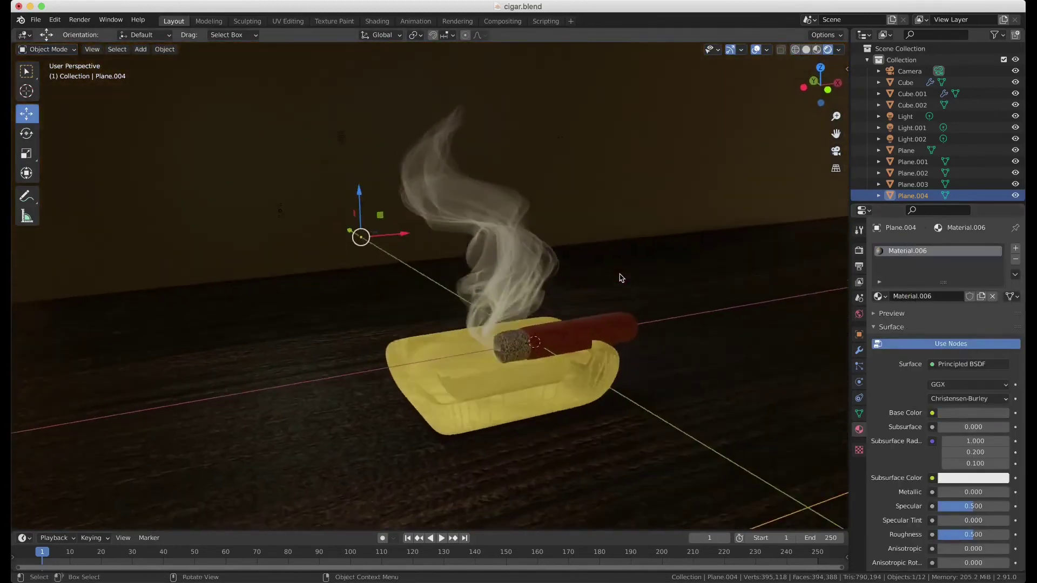
scroll(621, 277, left, 5)
scroll(622, 234, left, 5)
- Stretch the three smoke planes taller and lift them upward
drag(648, 108, 208, 178)
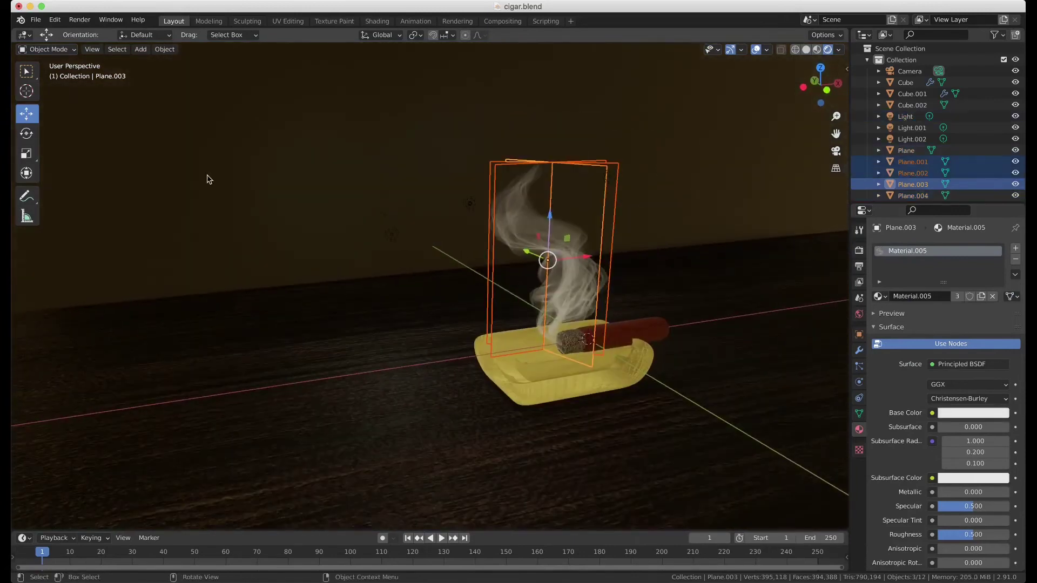
key(s)
key(Return)
key(g)
click(537, 159)
- Add a Spot light to the scene
scroll(537, 159, left, 5)
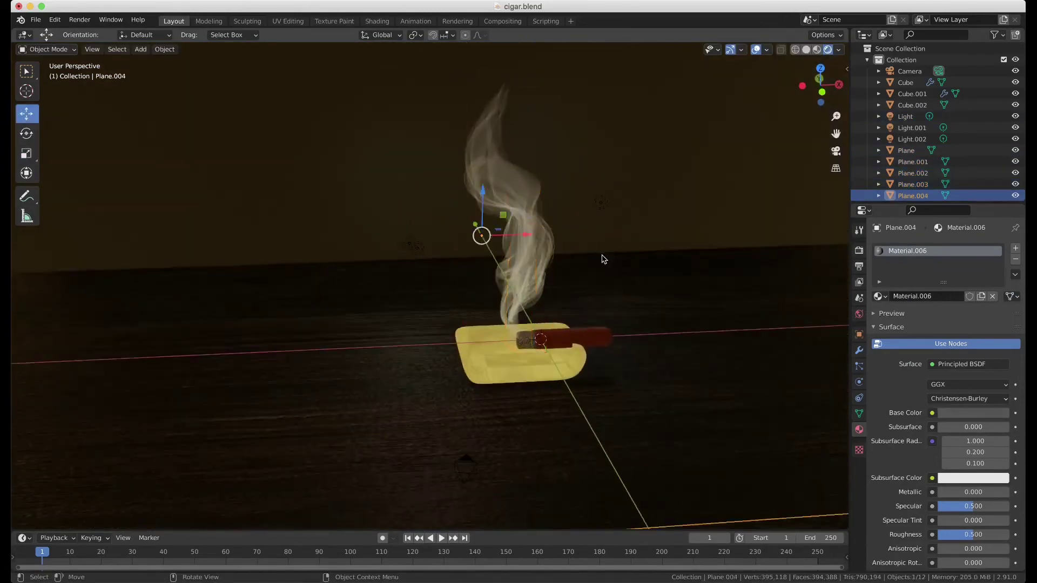
scroll(537, 158, right, 5)
click(141, 50)
click(248, 226)
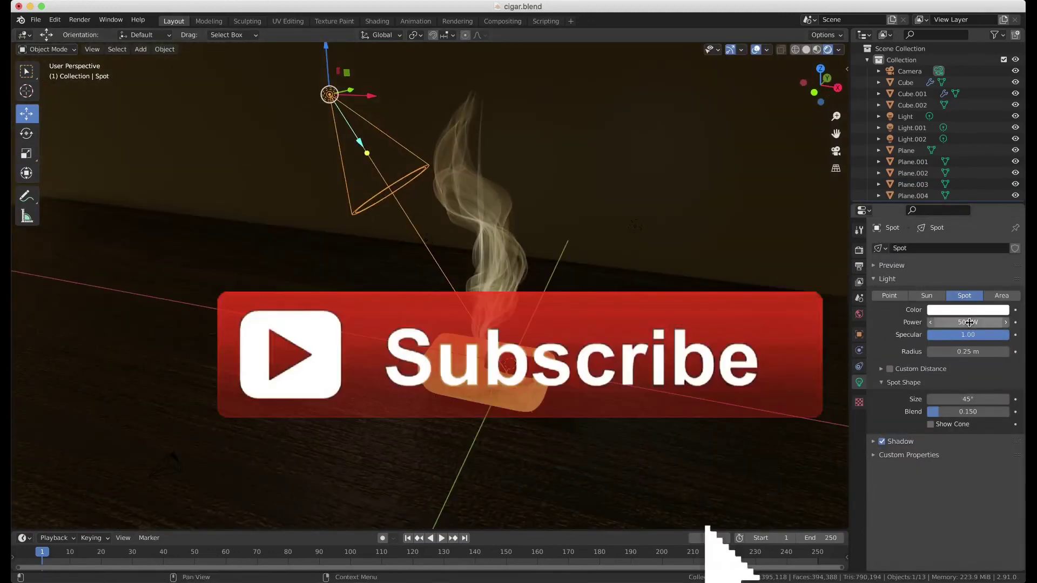
- Set the spotlight size to 49.8° and radius to 0.93 m, and raise its power
drag(962, 399, 976, 399)
drag(949, 353, 973, 353)
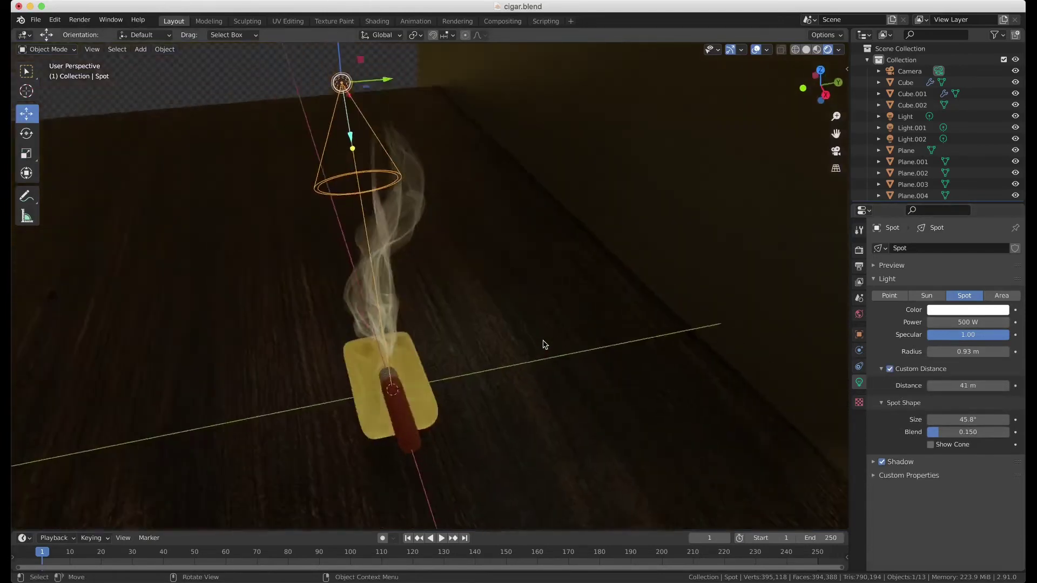
click(963, 322)
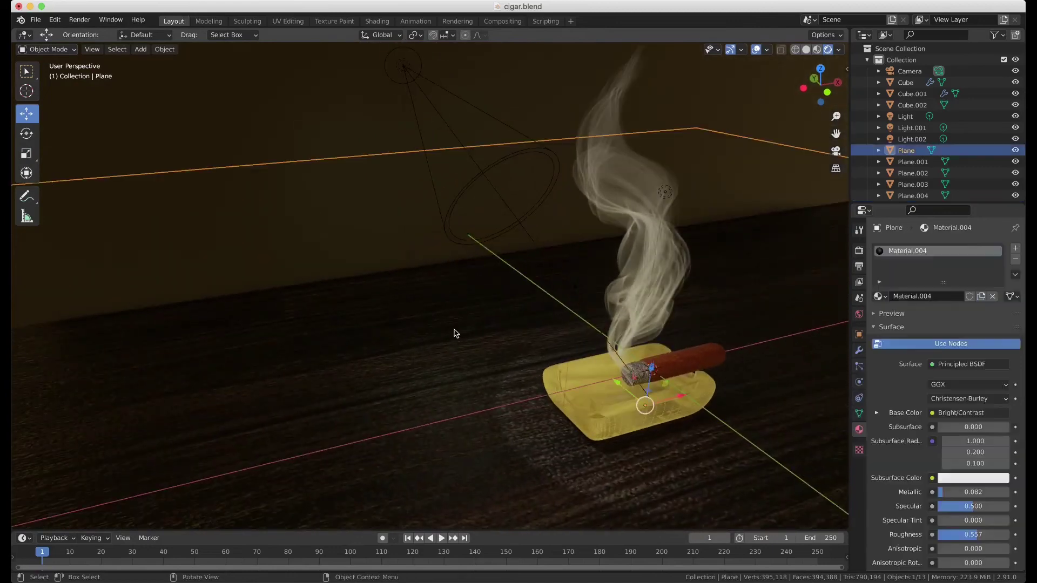
- Scale up the wooden floor plane
drag(618, 384, 429, 320)
scroll(682, 458, down, 3)
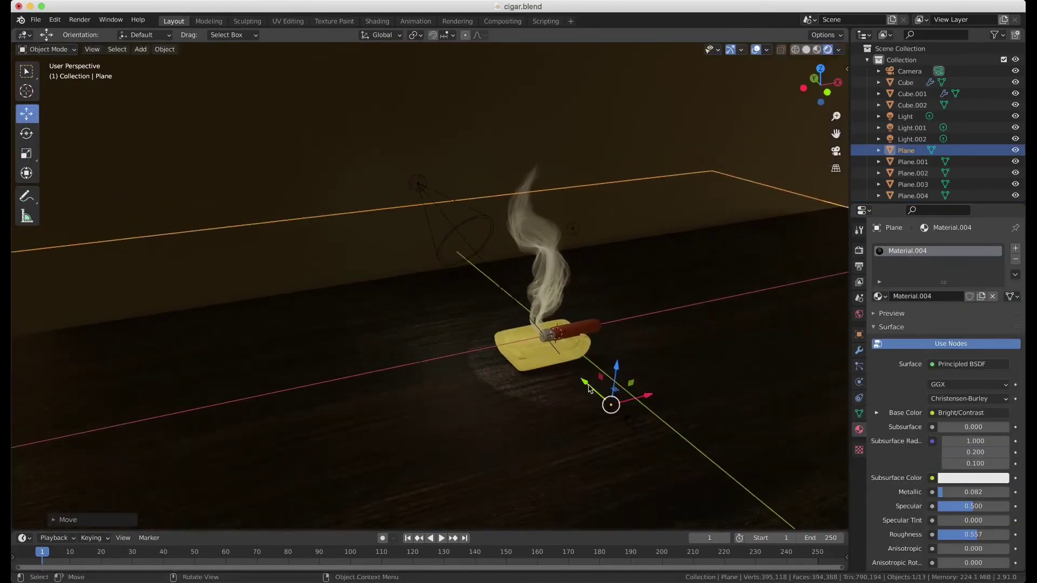
mouse_move(682, 457)
middle_down()
mouse_move(546, 434)
mouse_move(562, 431)
middle_up()
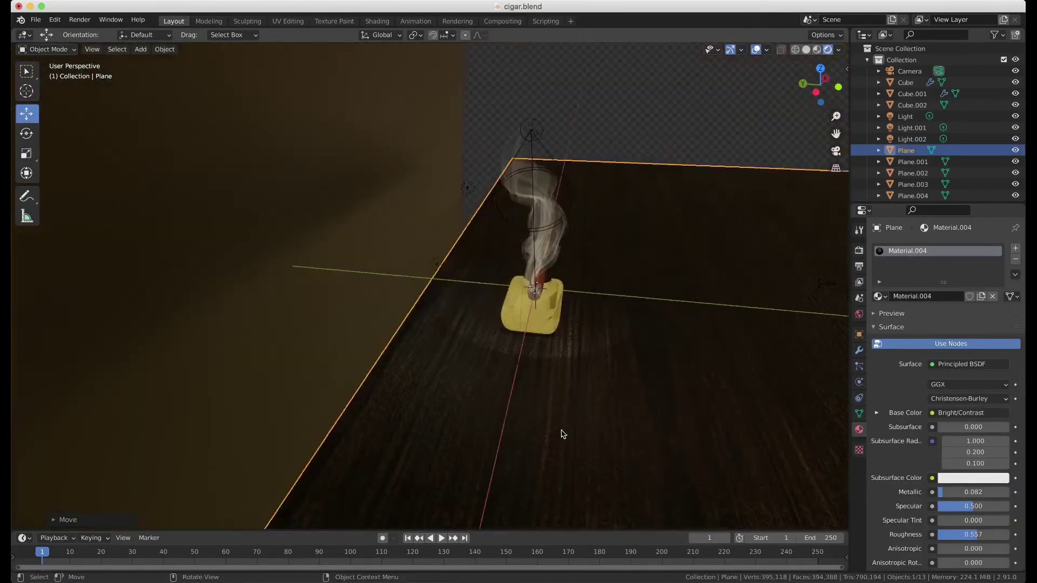
click(475, 266)
middle_drag(475, 267, 776, 451)
scroll(776, 451, up, 3)
- Set the cigar material's Subsurface Color to black
click(697, 389)
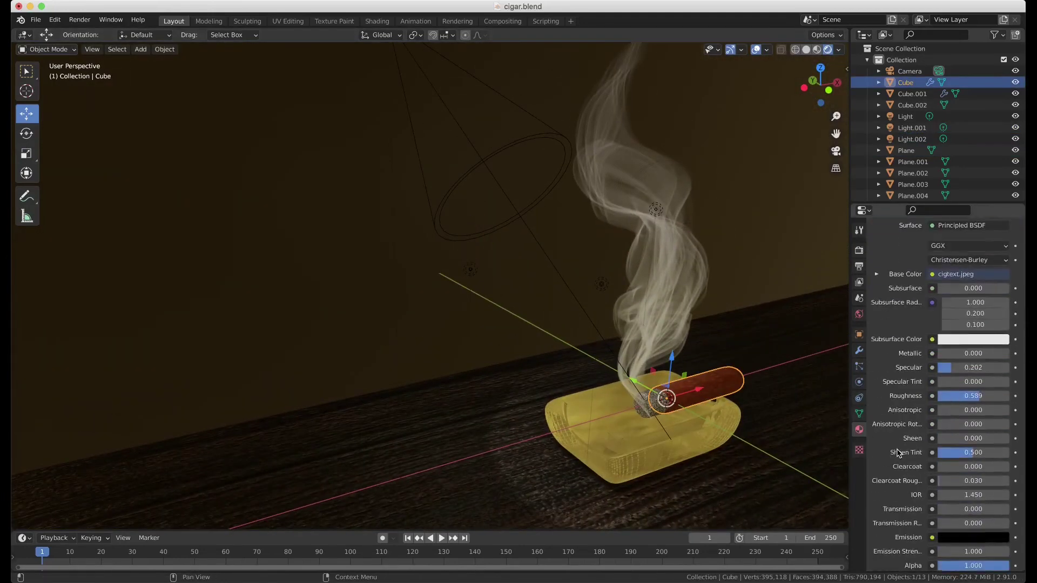
scroll(964, 384, up, 2)
click(964, 384)
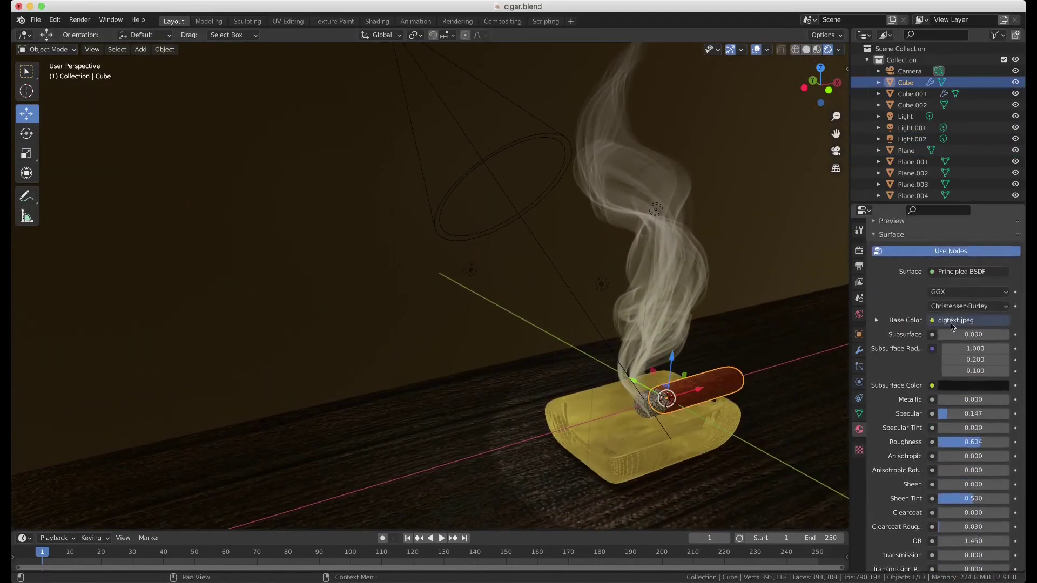
scroll(540, 324, down, 3)
- Add a cube and scale it to enclose the whole scene
click(140, 50)
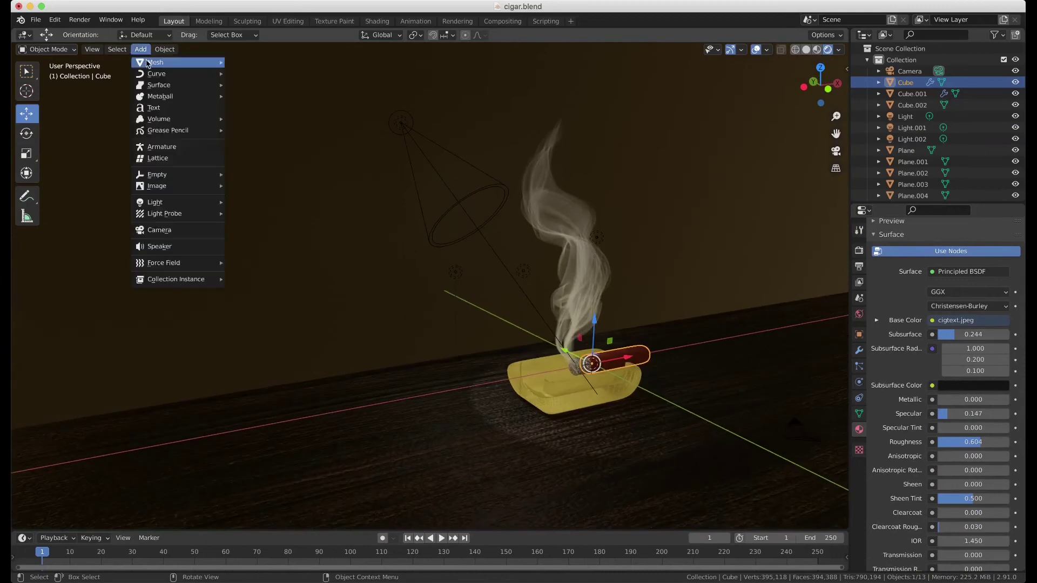
click(248, 75)
drag(627, 361, 757, 361)
drag(595, 321, 594, 243)
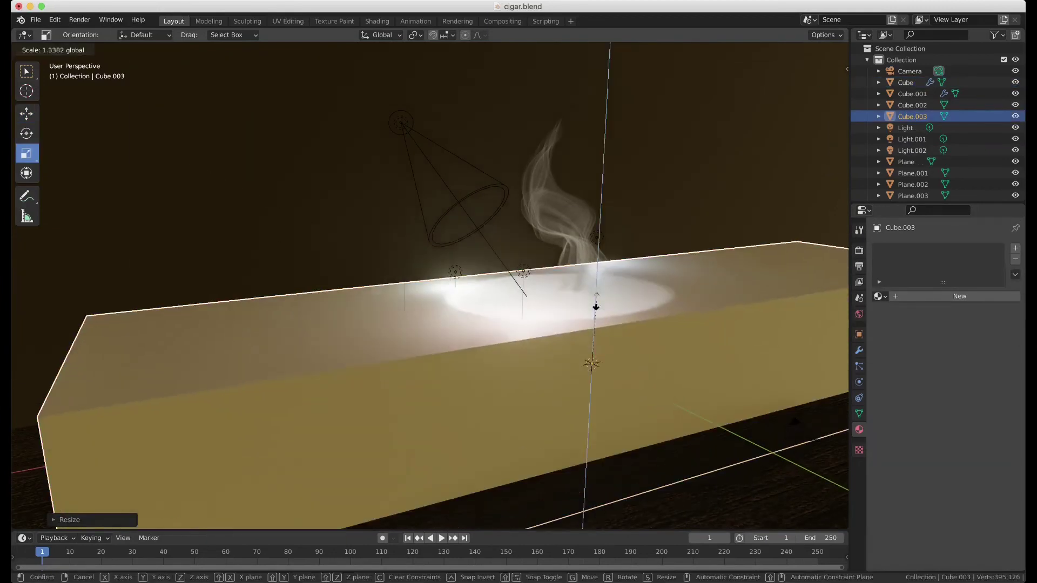
- Give the box a new material with Volume Scatter at Density 2.500 replacing the BSDF
drag(13, 30, 13, 229)
click(25, 35)
click(51, 128)
click(411, 35)
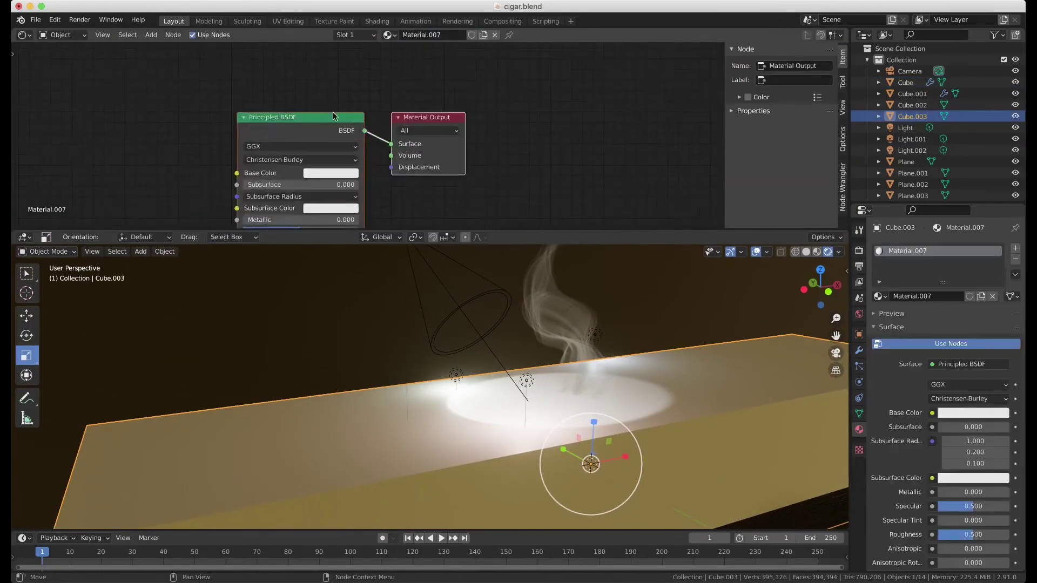
key(Delete)
click(151, 35)
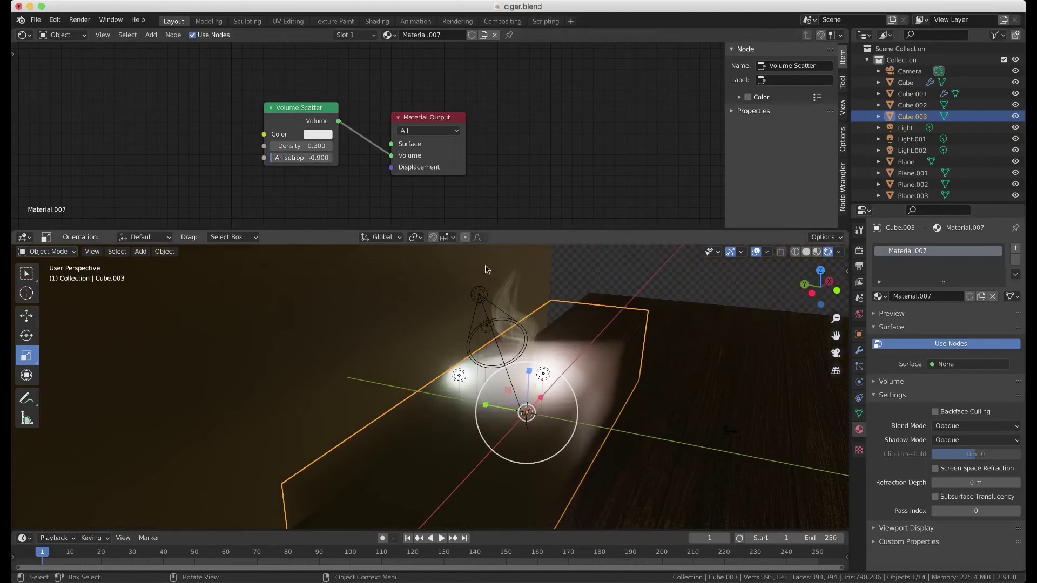
click(318, 134)
middle_drag(400, 324, 54, 324)
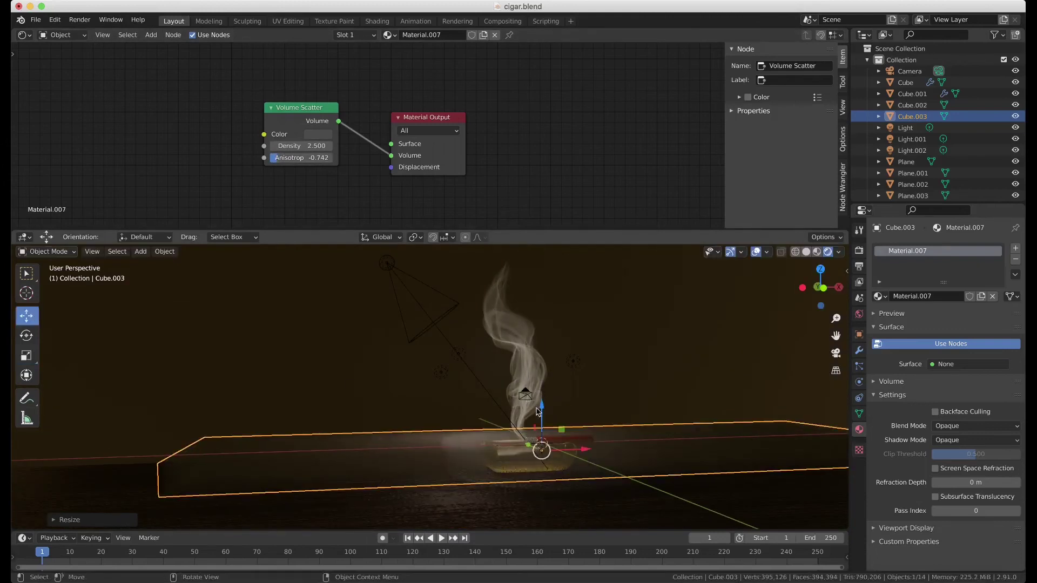
middle_drag(607, 377, 729, 252)
- Render the cigar scene through the 50 mm camera and close the Blender Render window
key(ctrl+space)
click(859, 250)
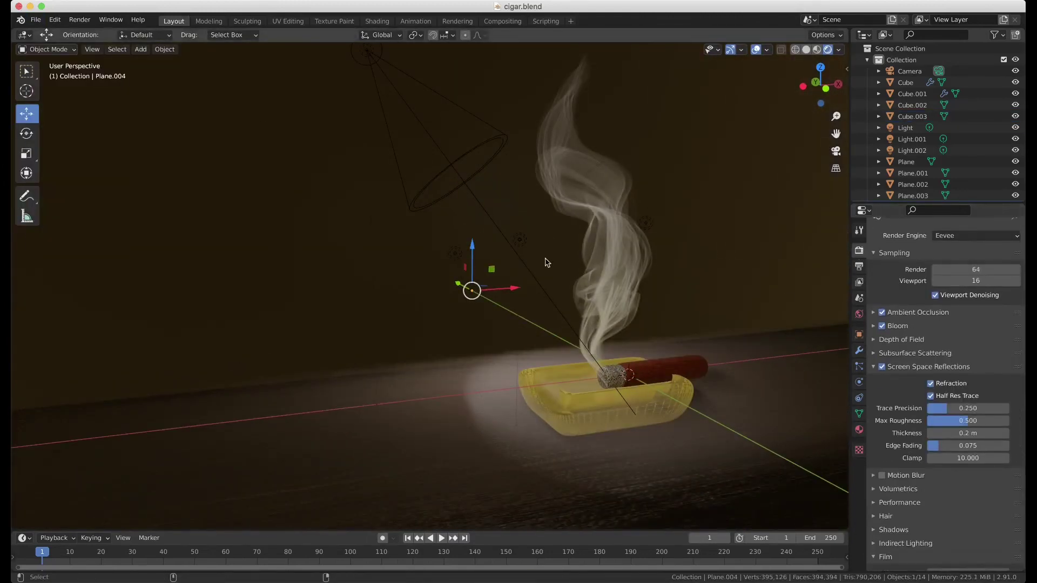
key(KP_0)
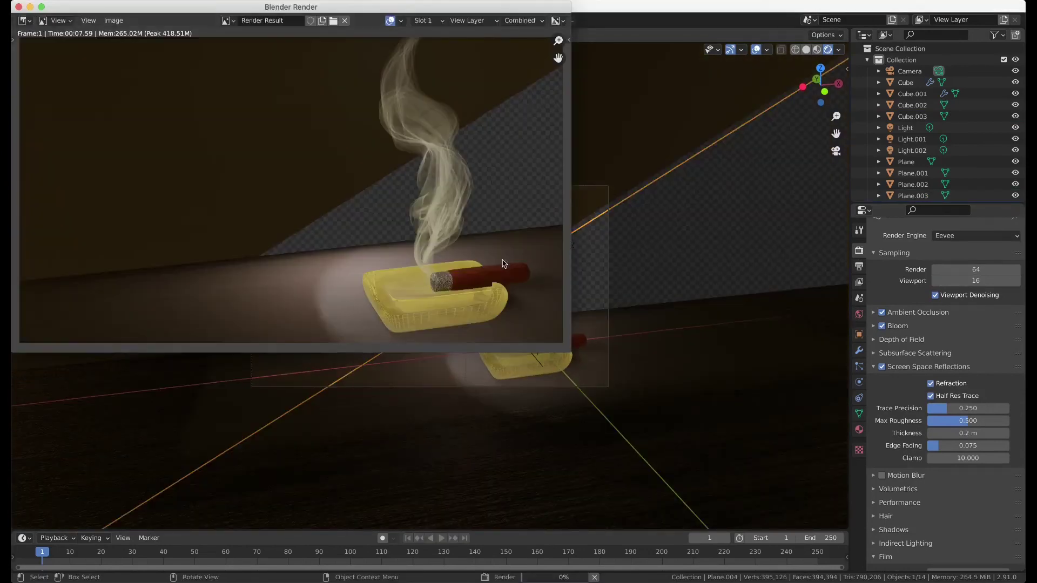
click(19, 7)
click(859, 382)
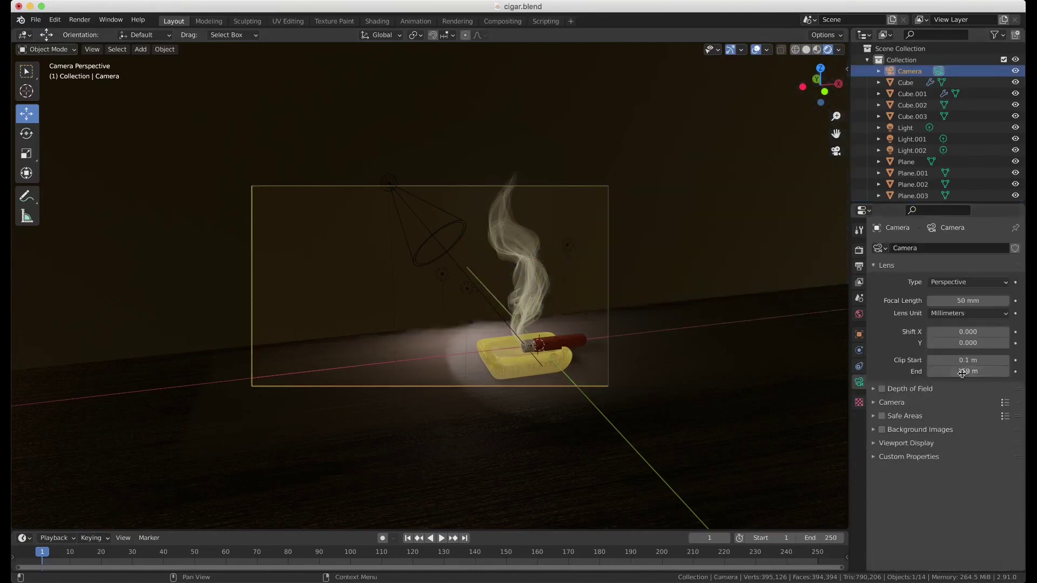